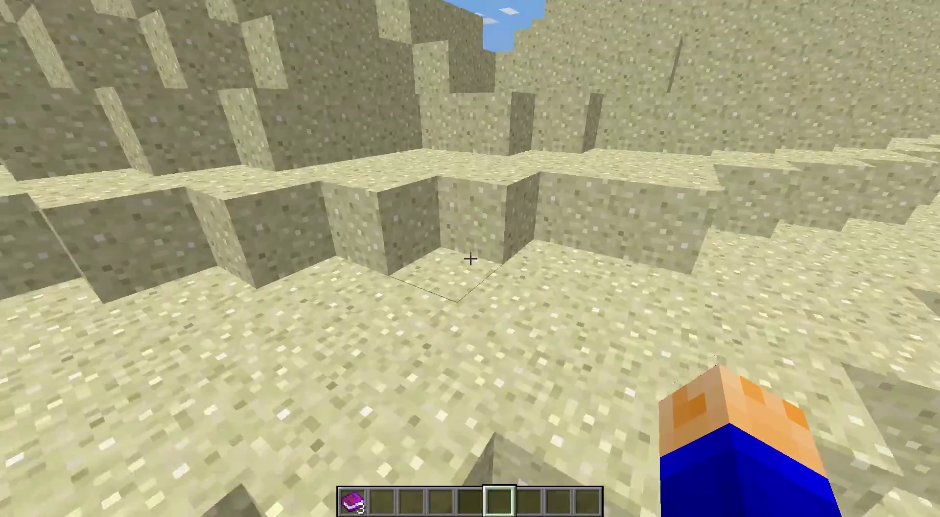
Climb the sand slope and set the world time to 0 with the /time set command.
{"action": "key", "text": "w"}
{"action": "key", "text": "space"}
{"action": "key", "text": "w"}
{"action": "key", "text": "space"}
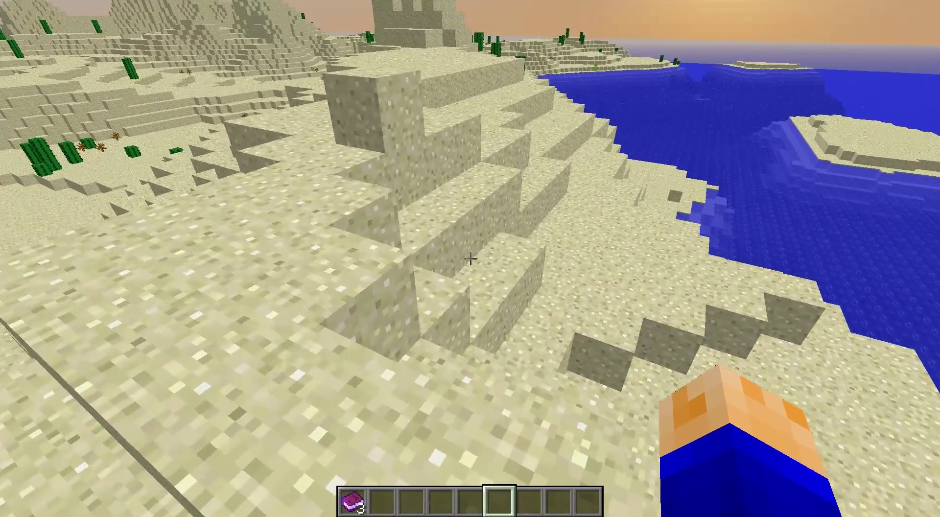
{"action": "type", "text": "/time set 0"}
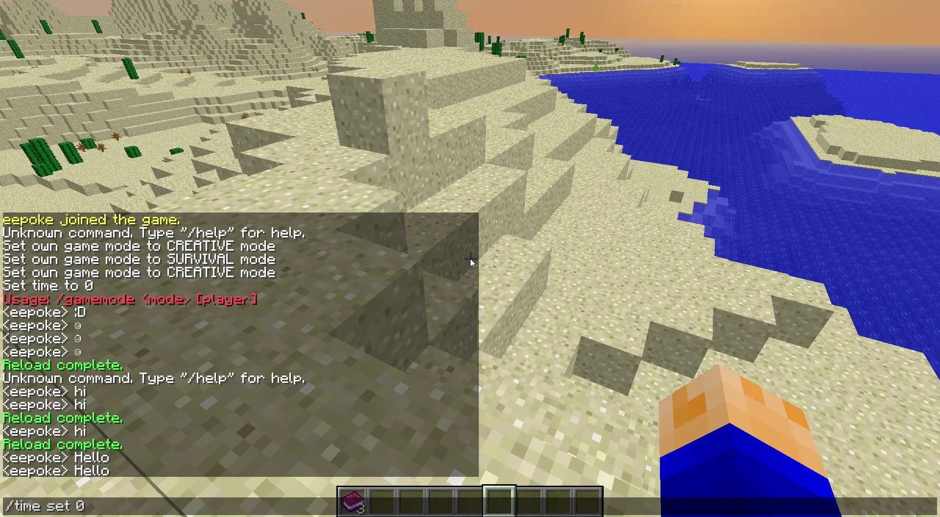
{"action": "key", "text": "Return"}
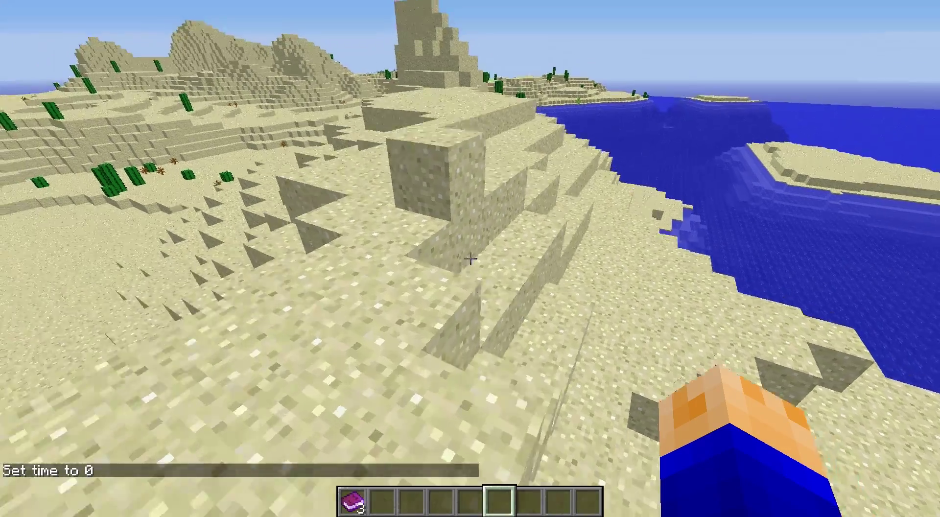
Explore the sand ridge and climb over the tall sand peak beside the water.
{"action": "key", "text": "w"}
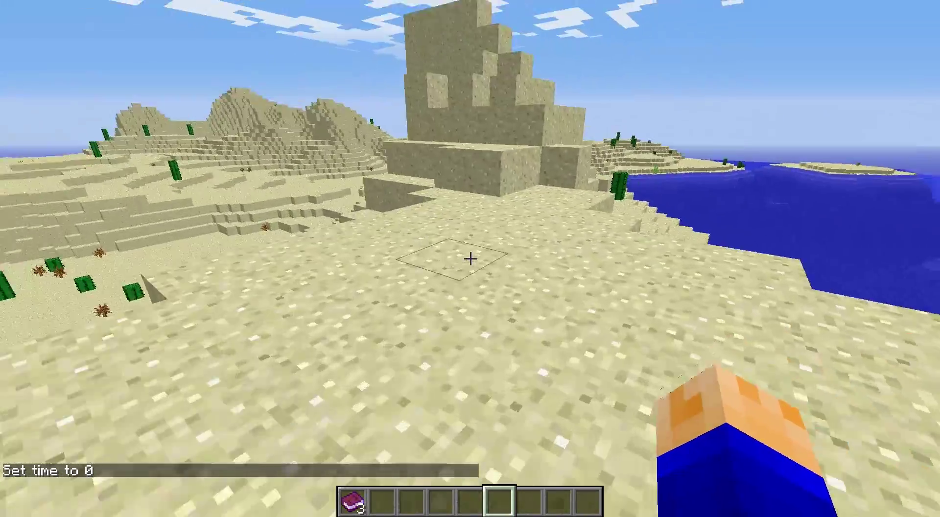
{"action": "key", "text": "w"}
{"action": "key", "text": "space"}
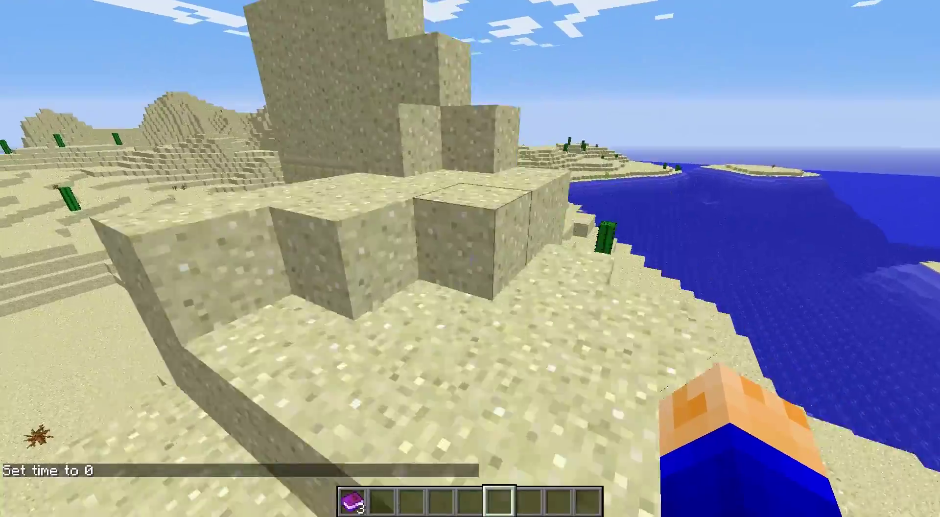
{"action": "key", "text": "space"}
{"action": "key", "text": "w"}
{"action": "key", "text": "space"}
{"action": "key", "text": "space"}
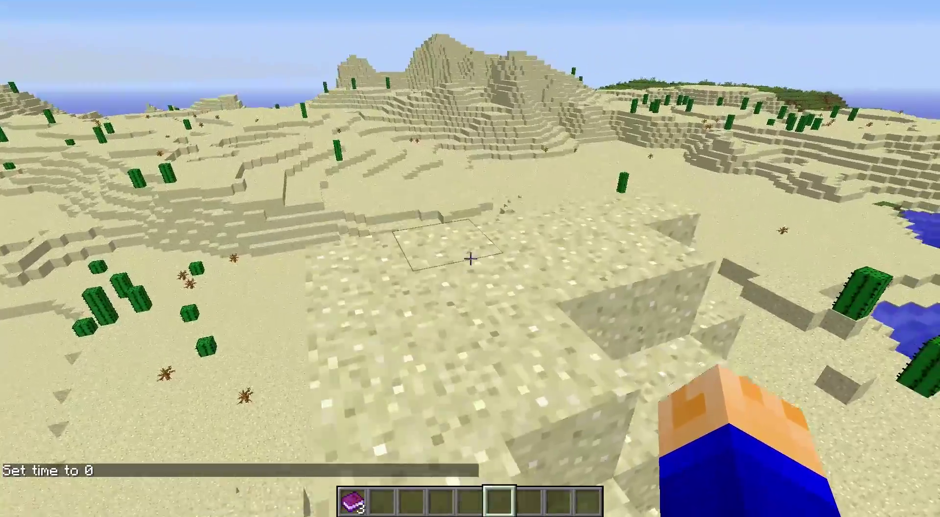
{"action": "left_click", "coordinate": [470, 258]}
{"action": "key", "text": "w"}
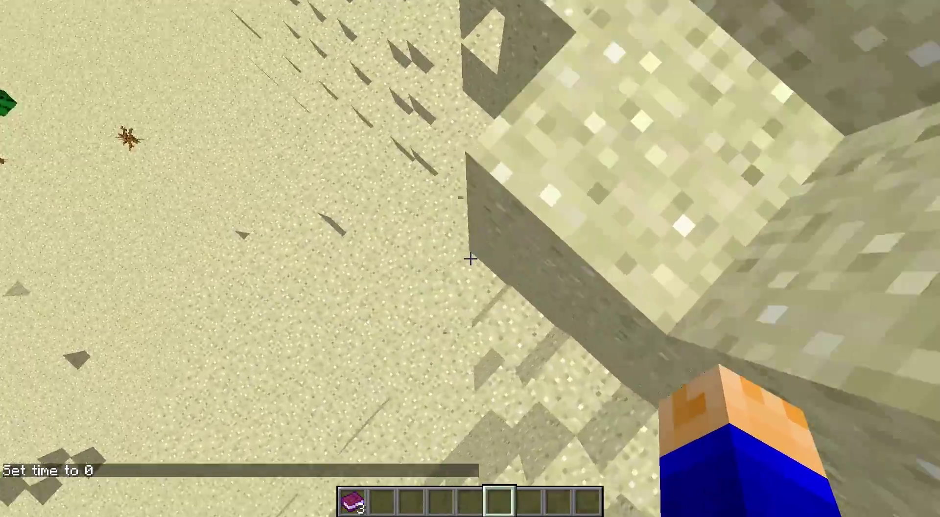
{"action": "key", "text": "w"}
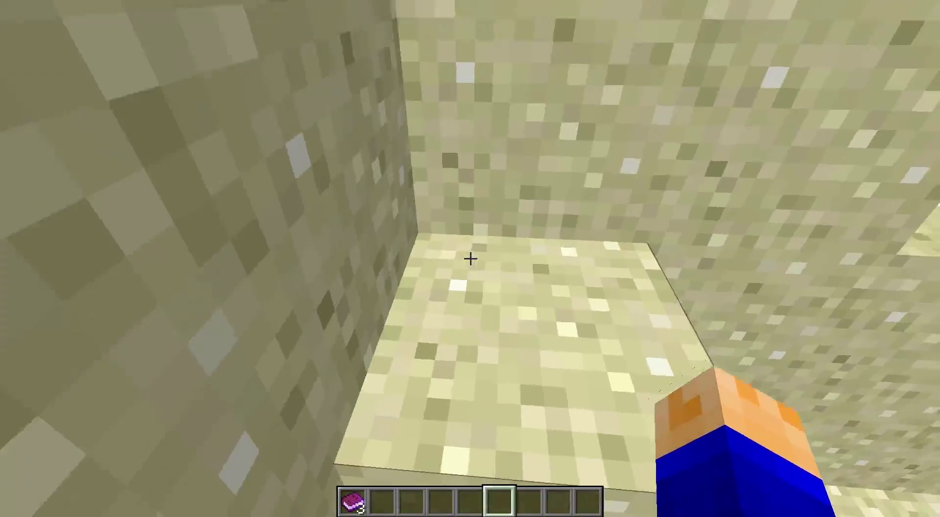
{"action": "key", "text": "w"}
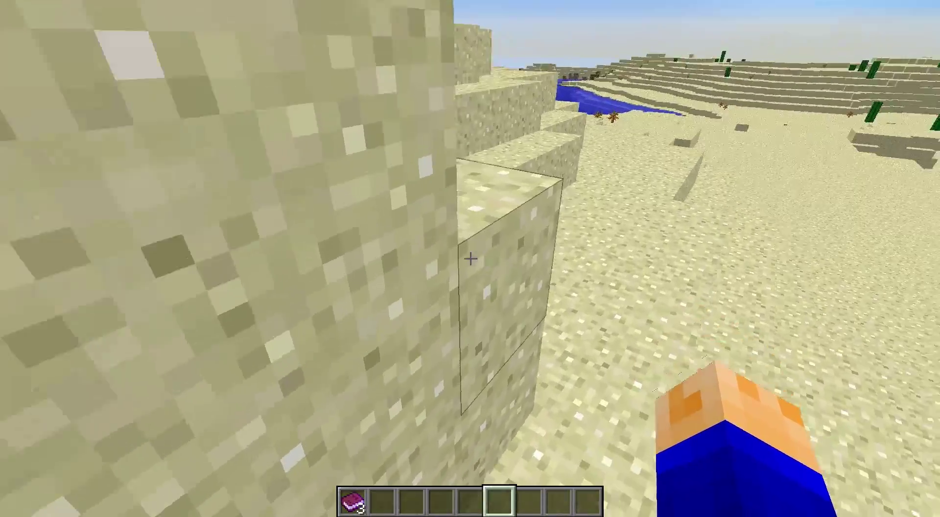
{"action": "key", "text": "w"}
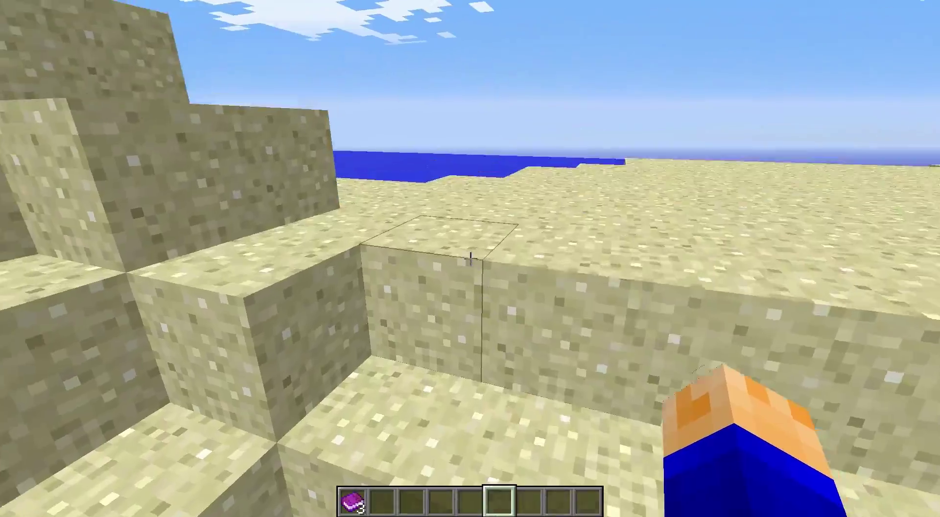
{"action": "key", "text": "space"}
{"action": "key", "text": "space"}
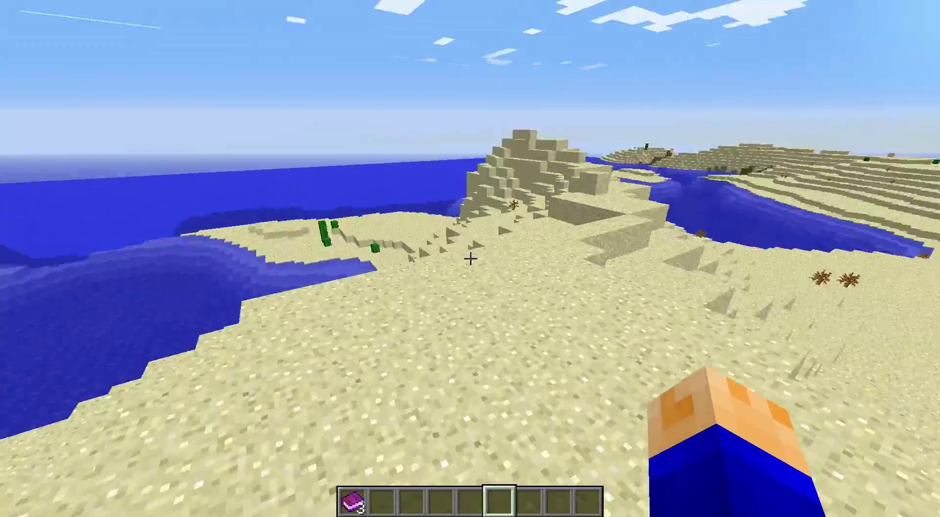
Head back along the ridge toward the stepped sand hill and send a single-symbol chat message.
{"action": "key", "text": "w"}
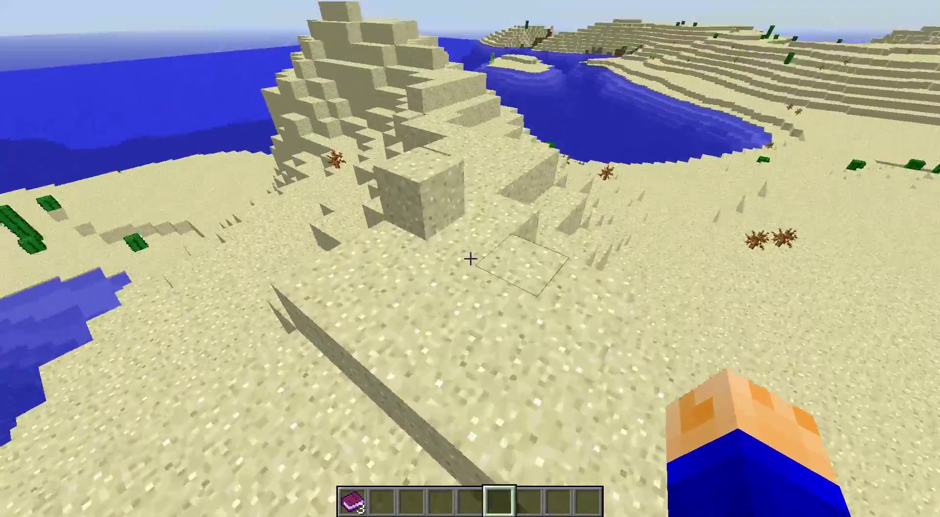
{"action": "key", "text": "w"}
{"action": "key", "text": "t"}
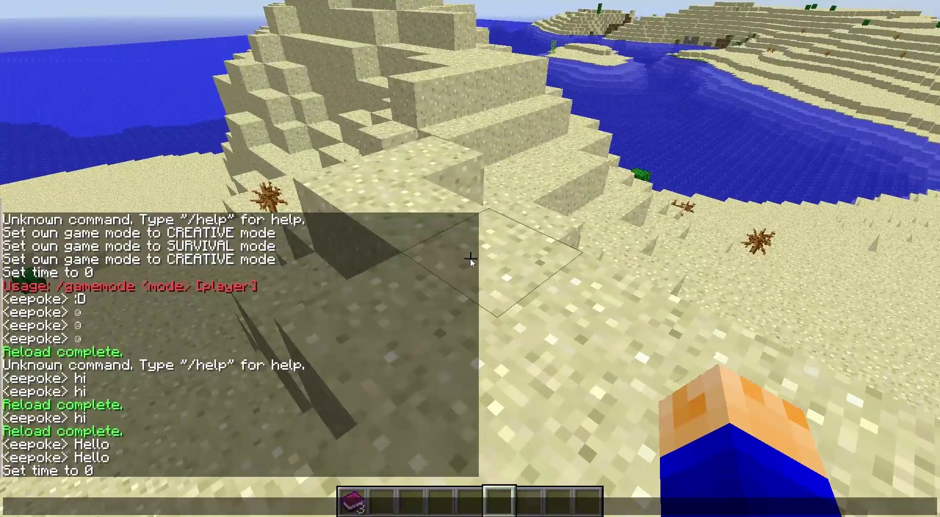
{"action": "key", "text": "Return"}
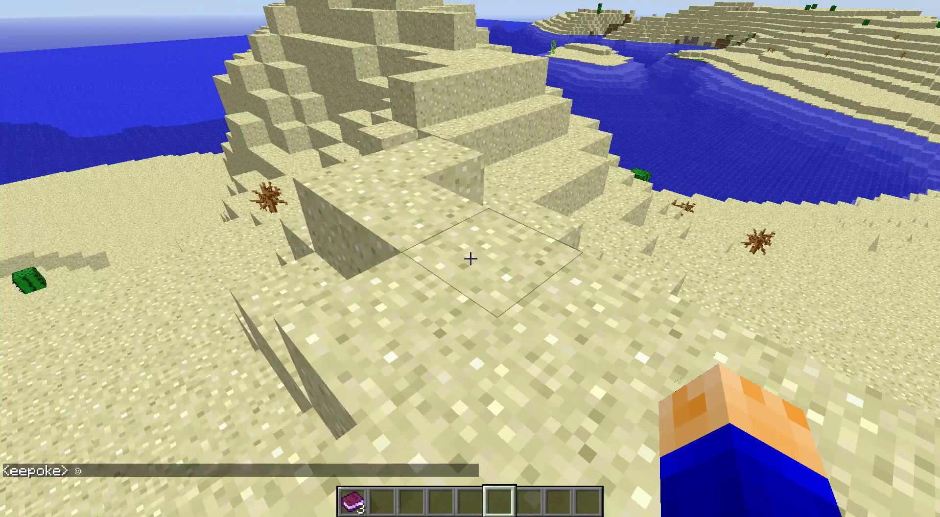
Examine the stepped sand hill from its upper blocks and look back over the desert.
{"action": "key", "text": "space"}
{"action": "key", "text": "space"}
{"action": "key", "text": "w"}
{"action": "key", "text": "shift"}
{"action": "key", "text": "w"}
{"action": "key", "text": "space"}
{"action": "key", "text": "space"}
{"action": "key", "text": "space"}
{"action": "key", "text": "w"}
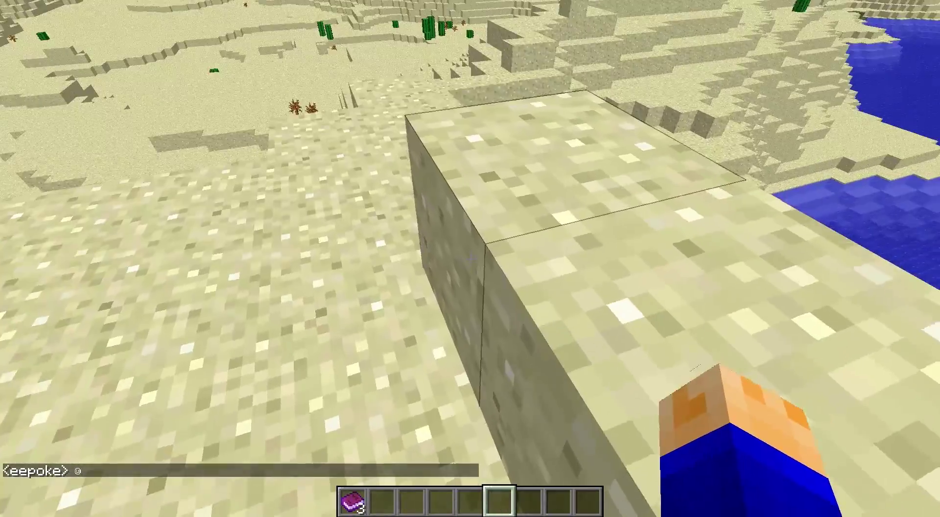
{"action": "key", "text": "w"}
{"action": "key", "text": "space"}
{"action": "key", "text": "space"}
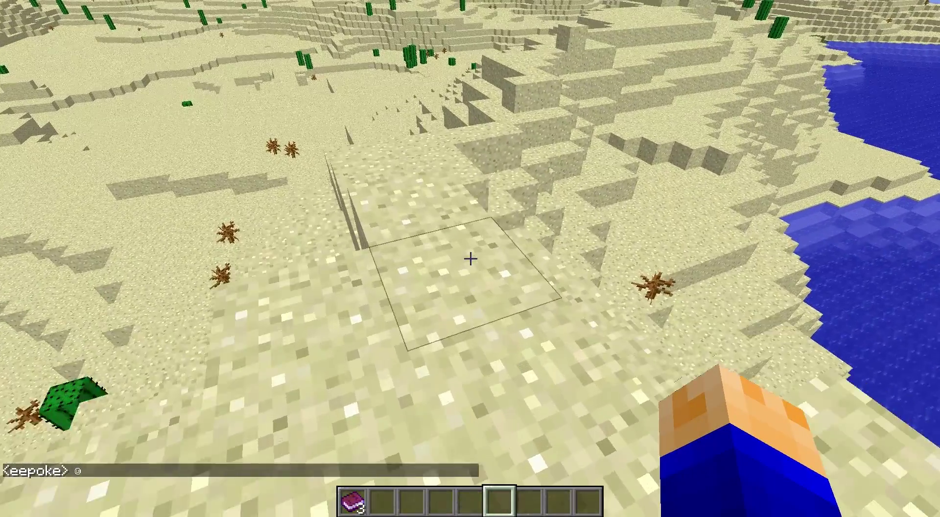
Descend toward the ridge and send "Hello" in the chat using the shorthand "hi\".
{"action": "key", "text": "w"}
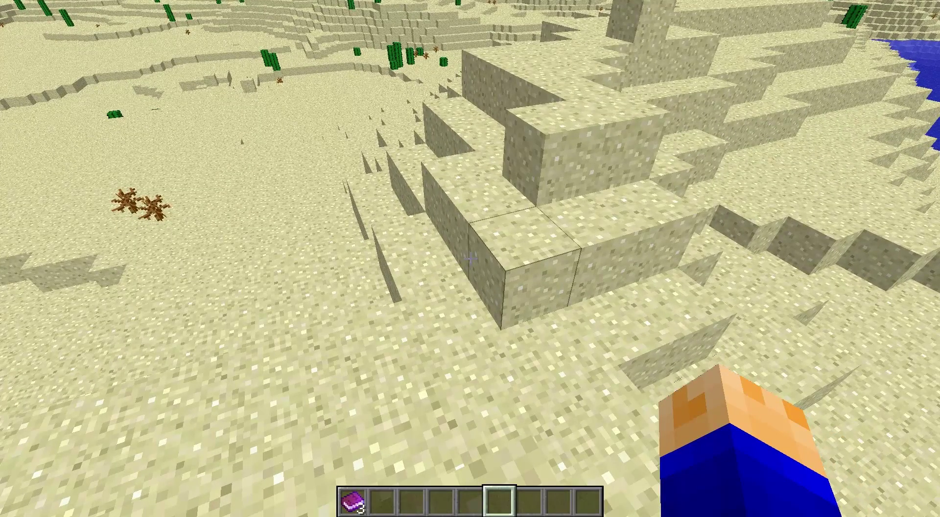
{"action": "key", "text": "t"}
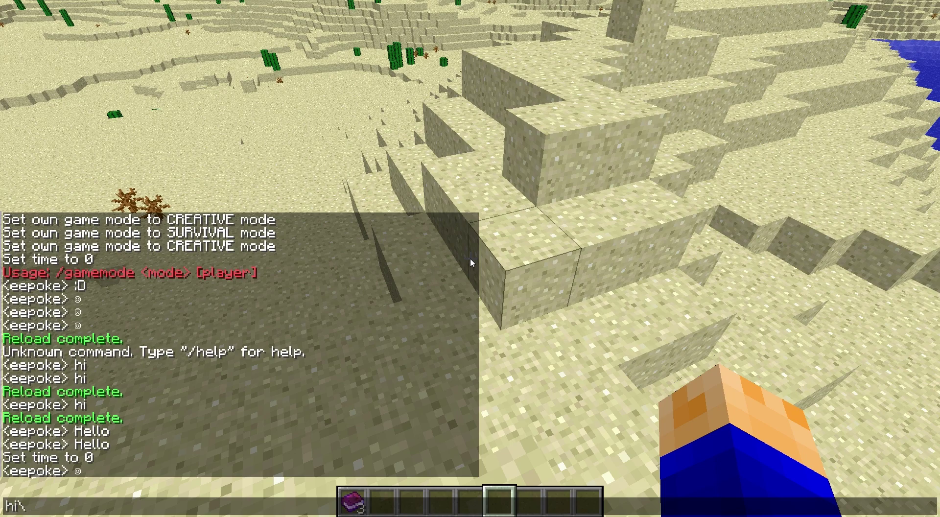
{"action": "key", "text": "Return"}
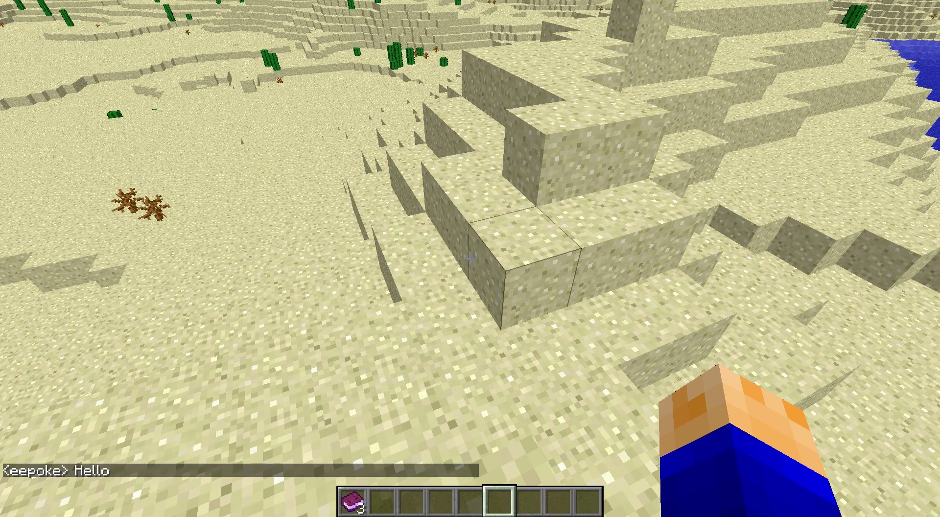
Cross the ridge and climb the tall sand peak overlooking the cacti and the shoreline.
{"action": "key", "text": "w"}
{"action": "key", "text": "space"}
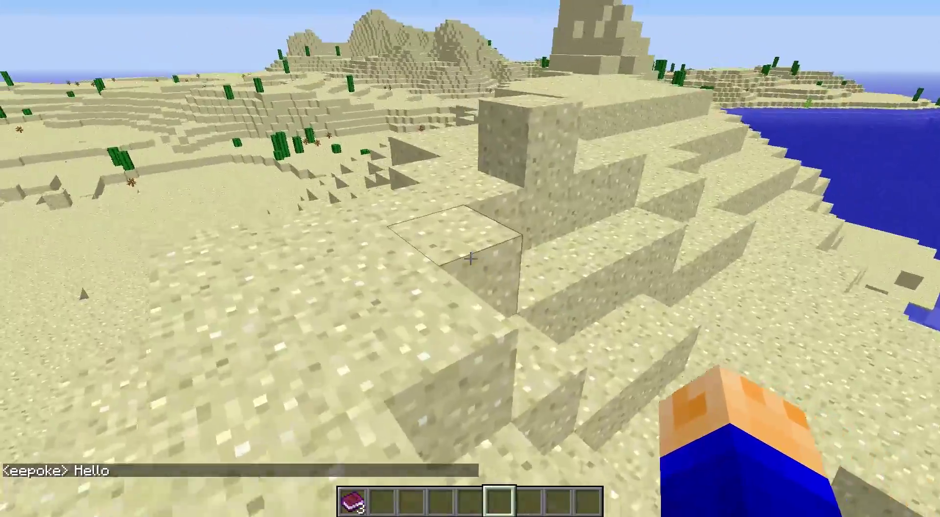
{"action": "mouse_move", "coordinate": [470, 259]}
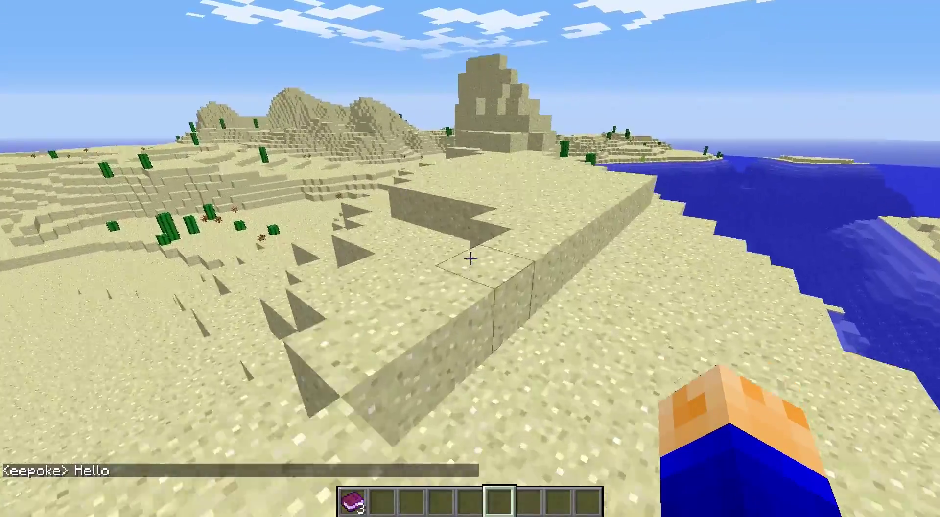
{"action": "key", "text": "w"}
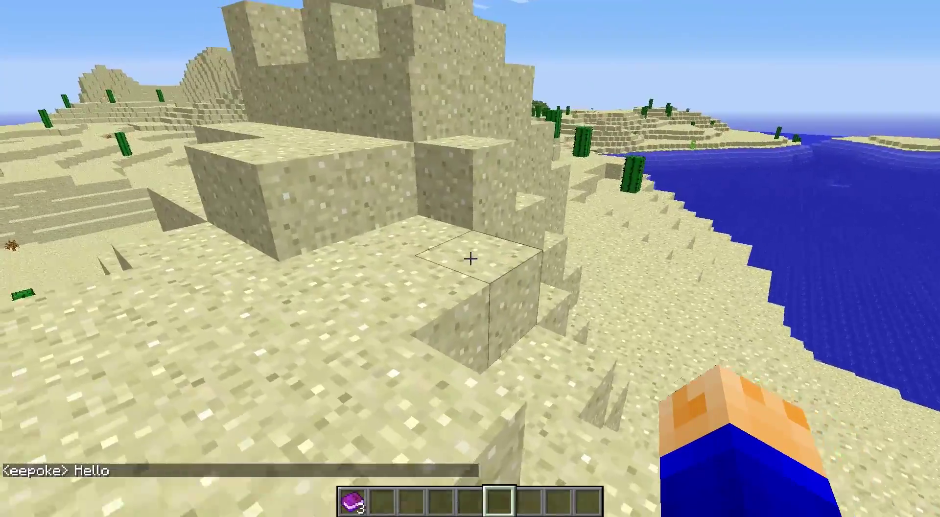
{"action": "key", "text": "w"}
{"action": "key", "text": "space"}
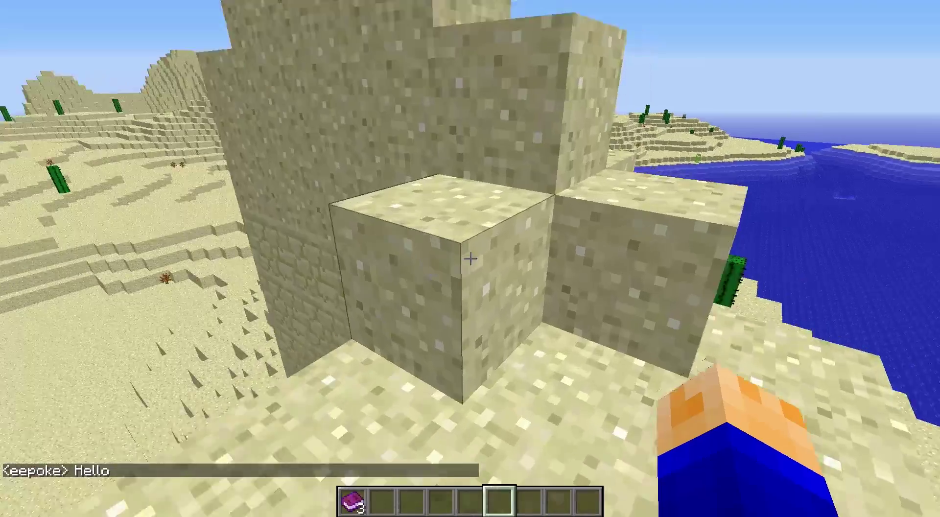
{"action": "key", "text": "w"}
{"action": "key", "text": "t"}
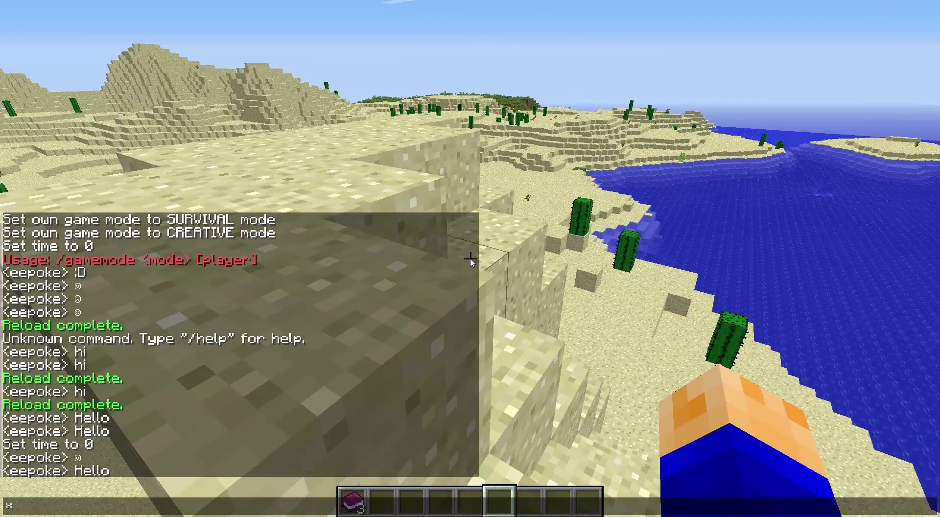
{"action": "key", "text": "Escape"}
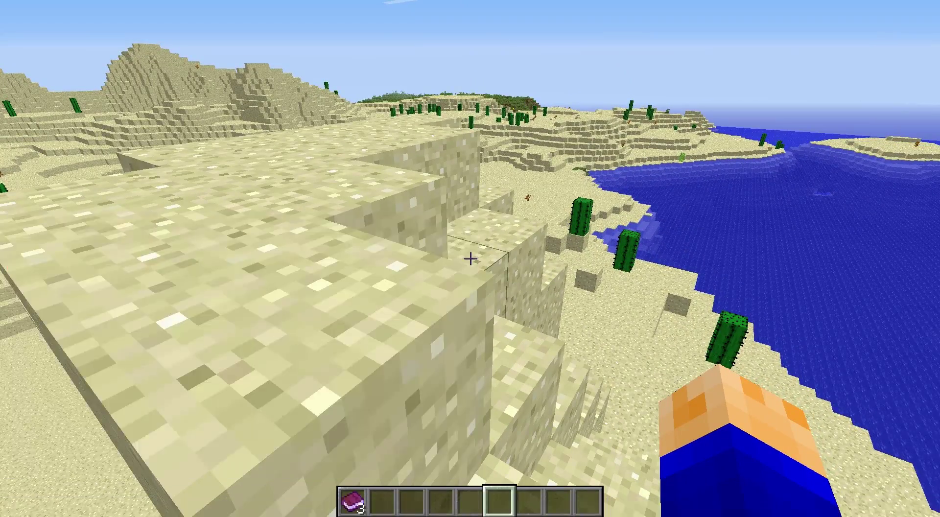
Return over the ridge to the top of the stepped sand hill and survey the surrounding sea.
{"action": "key", "text": "w"}
{"action": "key", "text": "space"}
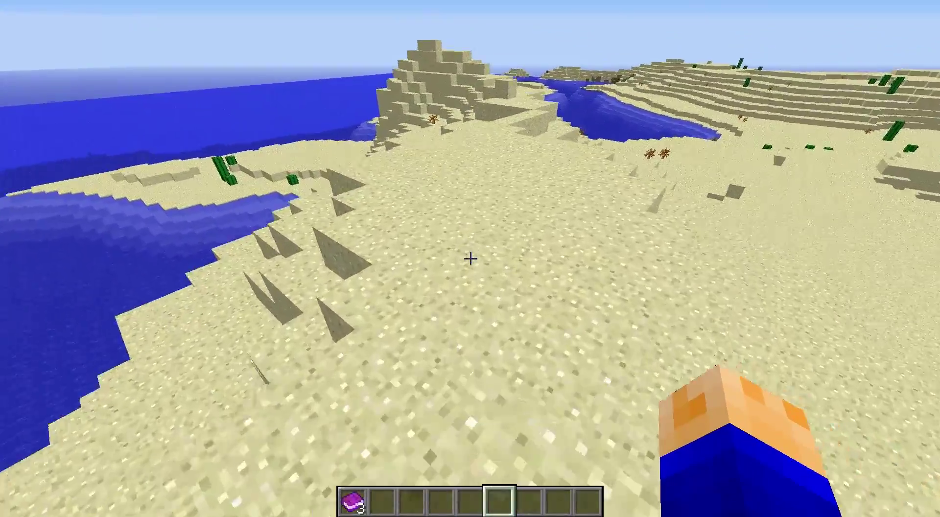
{"action": "key", "text": "w"}
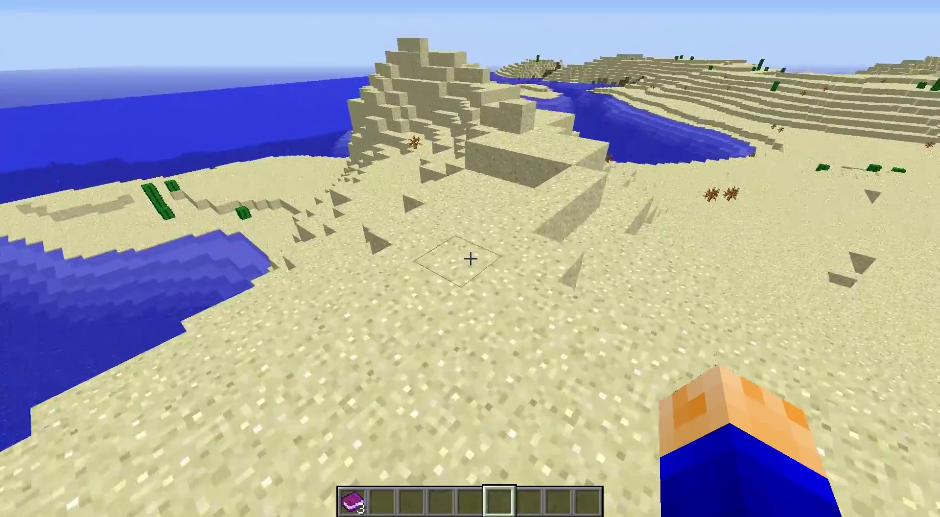
{"action": "key", "text": "w"}
{"action": "key", "text": "space"}
{"action": "key", "text": "w"}
{"action": "key", "text": "space"}
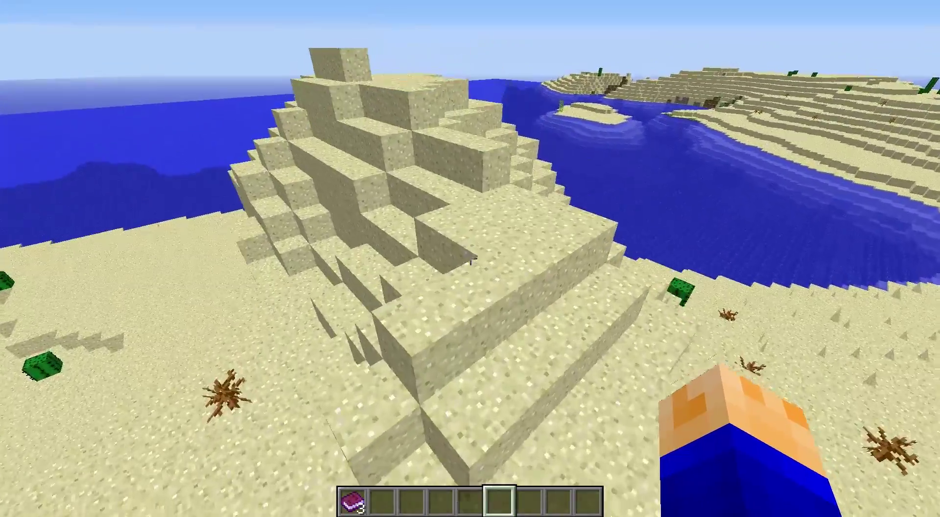
{"action": "key", "text": "w"}
{"action": "key", "text": "space"}
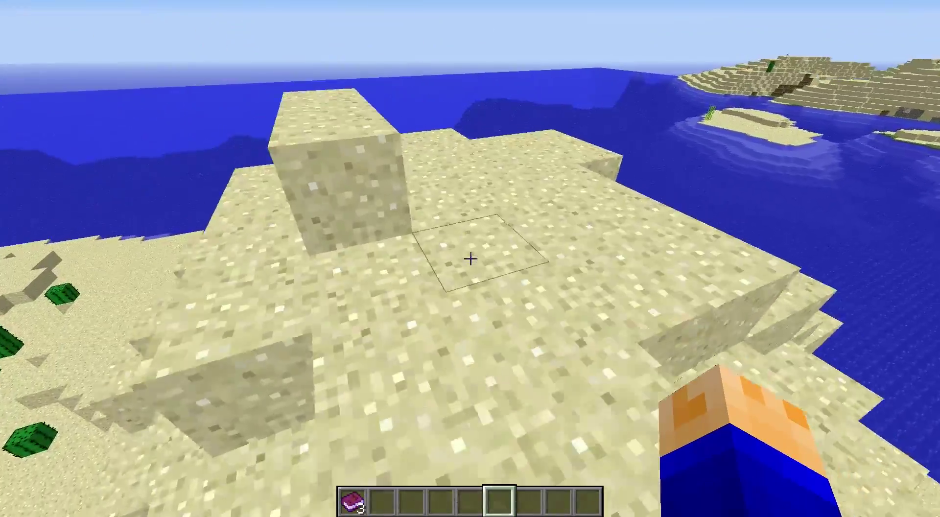
{"action": "key", "text": "w"}
{"action": "key", "text": "t"}
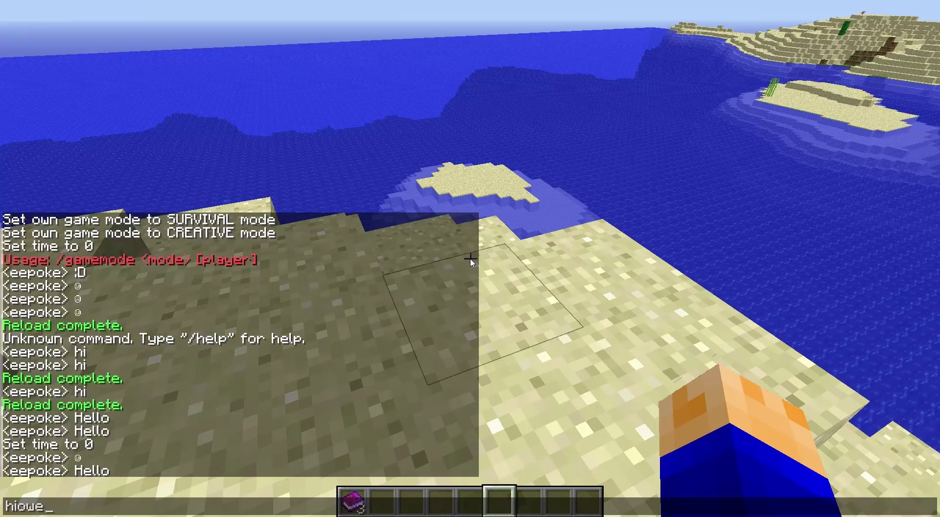
{"action": "key", "text": "BackSpace"}
{"action": "key", "text": "BackSpace"}
{"action": "key", "text": "Escape"}
Leave the stepped hill and travel along the ridge toward the tall sand peak.
{"action": "key", "text": "w"}
{"action": "key", "text": "space"}
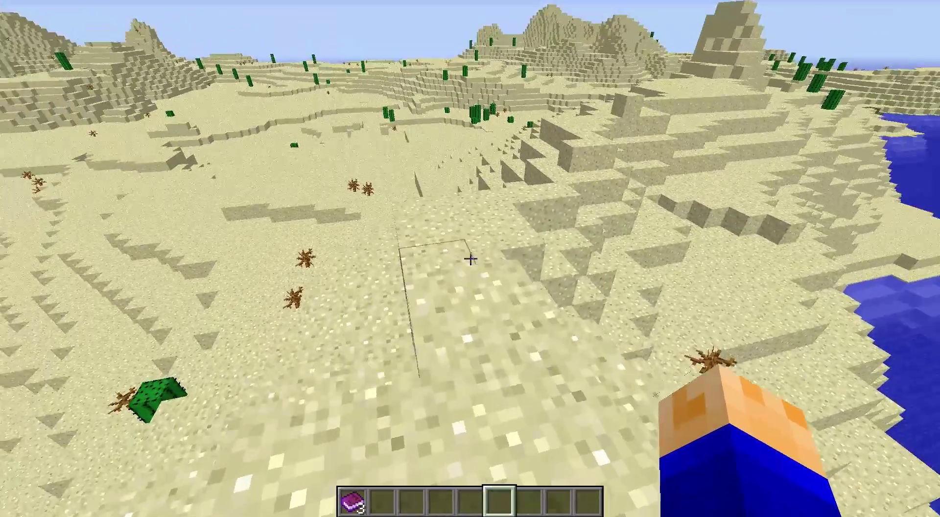
{"action": "key", "text": "w"}
{"action": "key", "text": "space"}
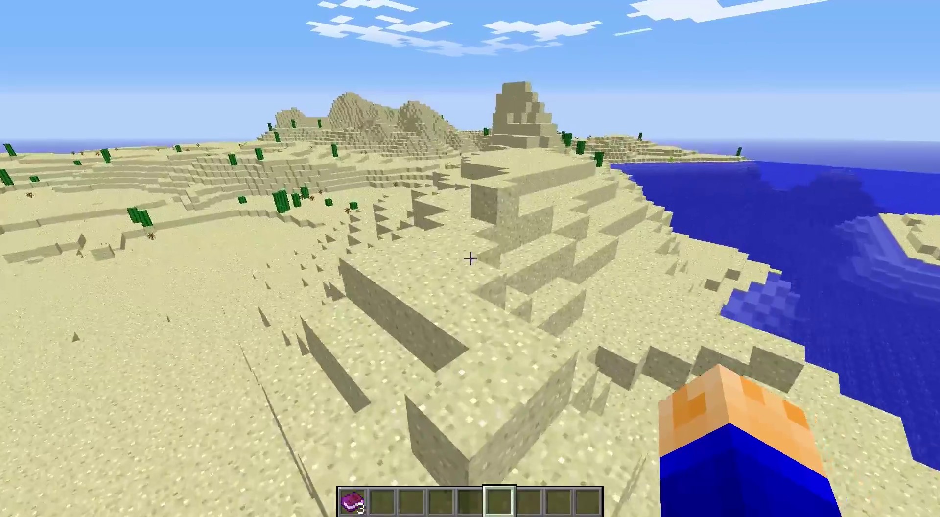
{"action": "key", "text": "w"}
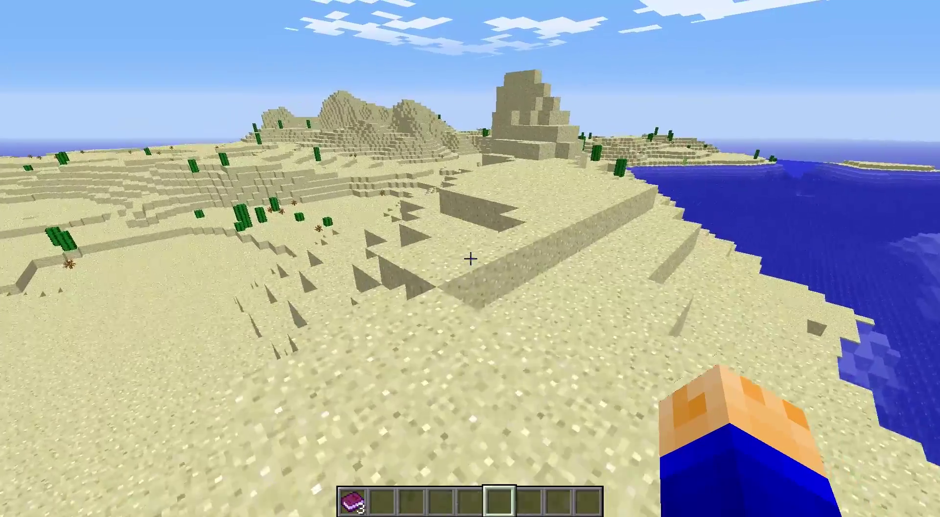
{"action": "key", "text": "w"}
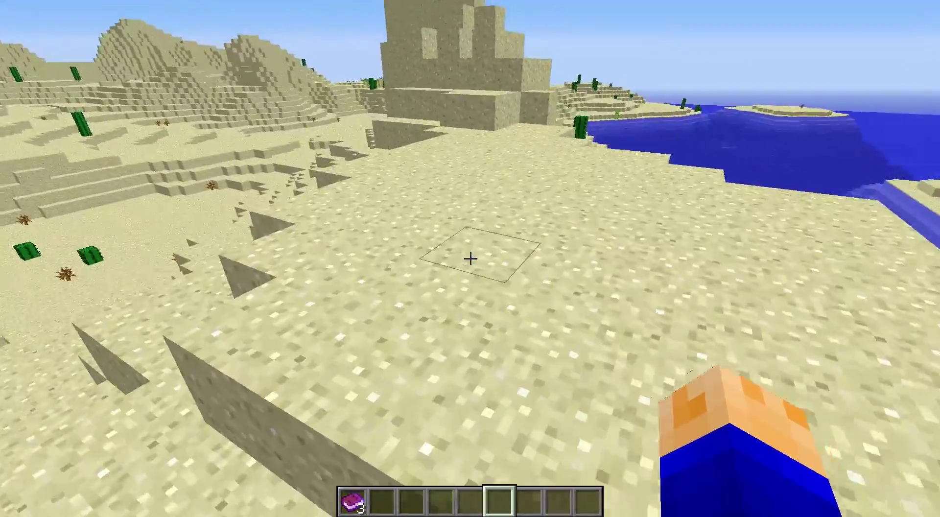
{"action": "key", "text": "w"}
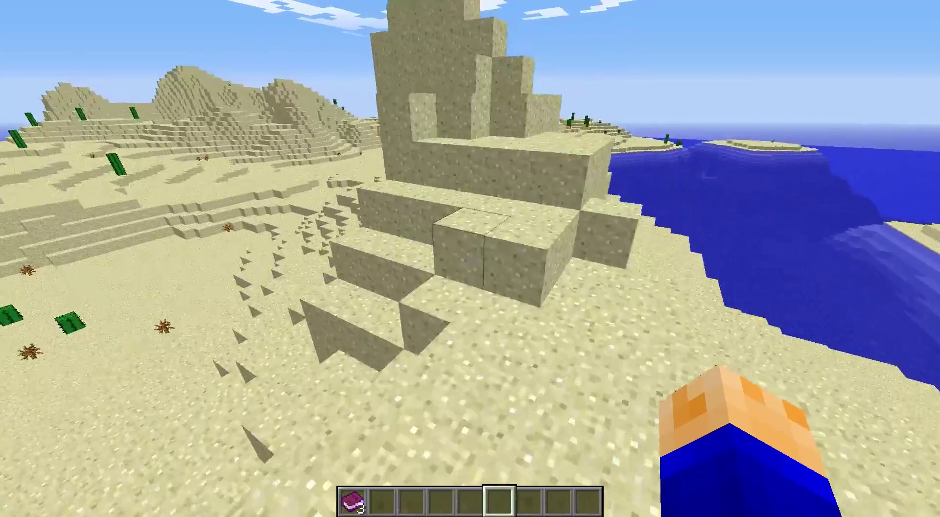
Climb to the summit of the tall sand peak and survey the cacti and the shoreline.
{"action": "key", "text": "w"}
{"action": "key", "text": "space"}
{"action": "key", "text": "space"}
{"action": "key", "text": "space"}
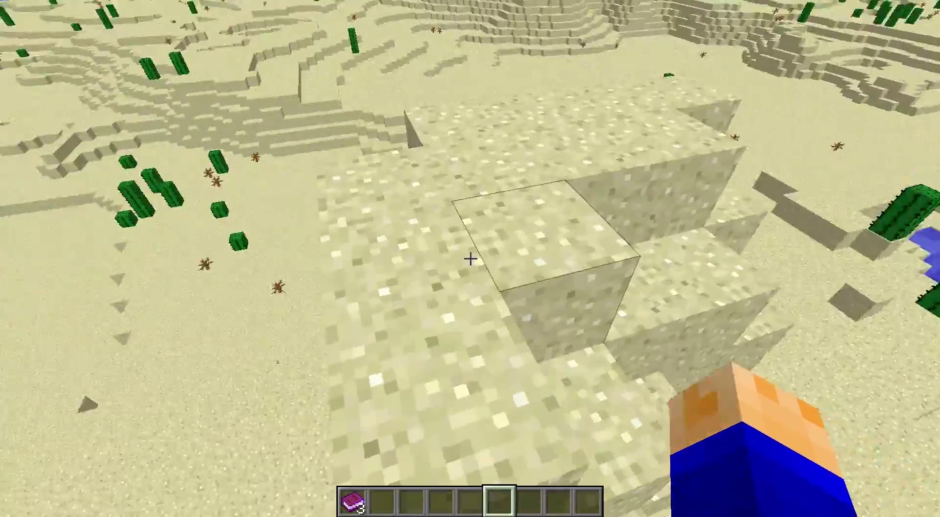
{"action": "key", "text": "w"}
{"action": "left_click", "coordinate": [470, 258]}
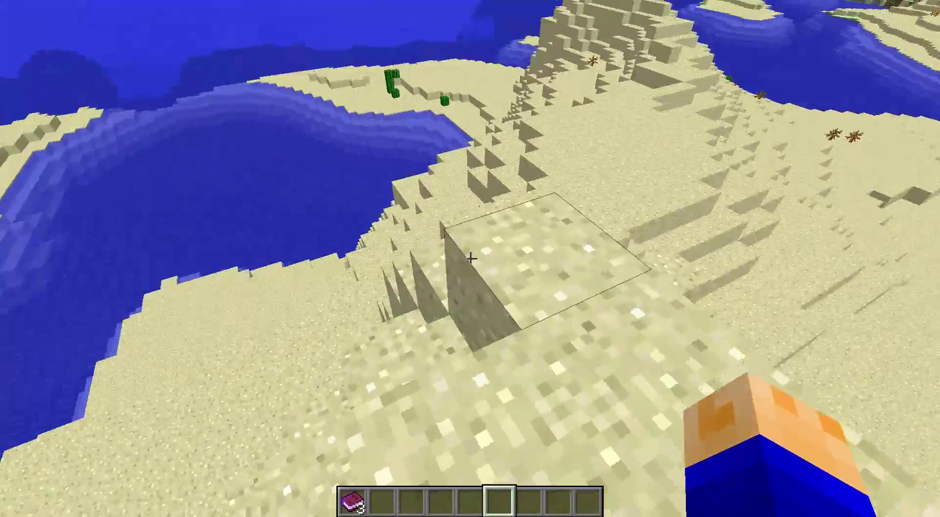
Descend from the tall sand peak and follow the ridge to the foot of the stepped sand hill.
{"action": "mouse_move", "coordinate": [470, 259]}
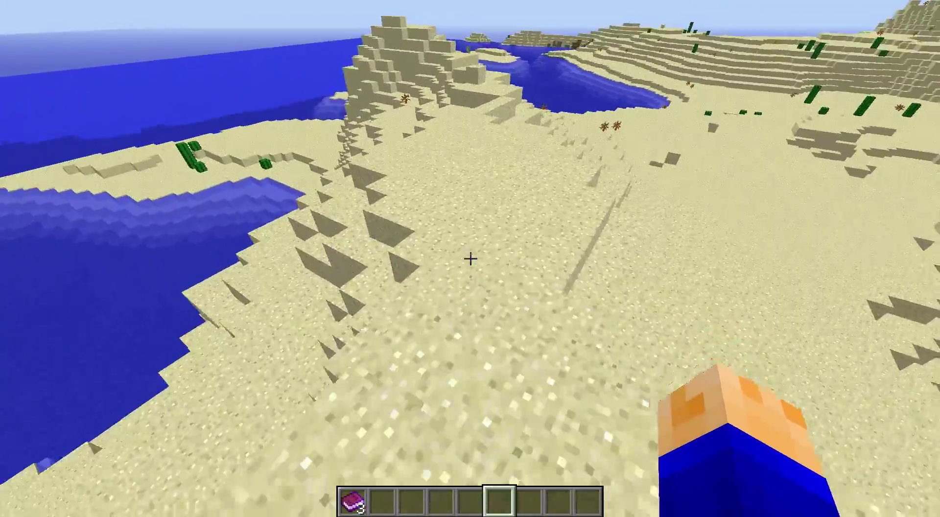
{"action": "key", "text": "w"}
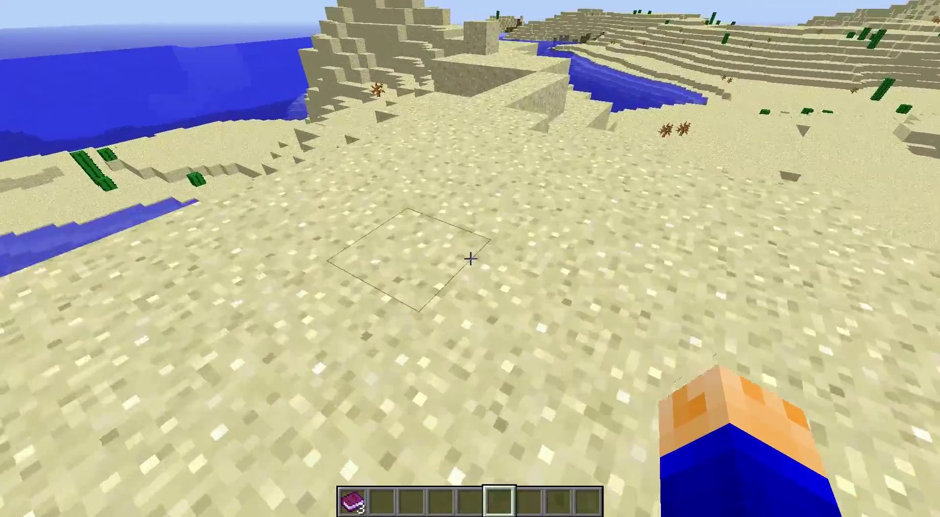
{"action": "key", "text": "w"}
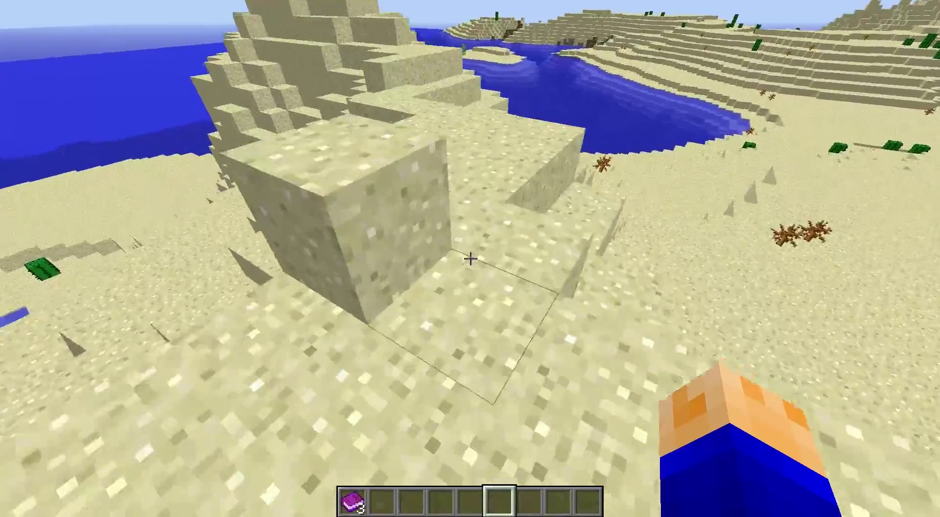
{"action": "key", "text": "w"}
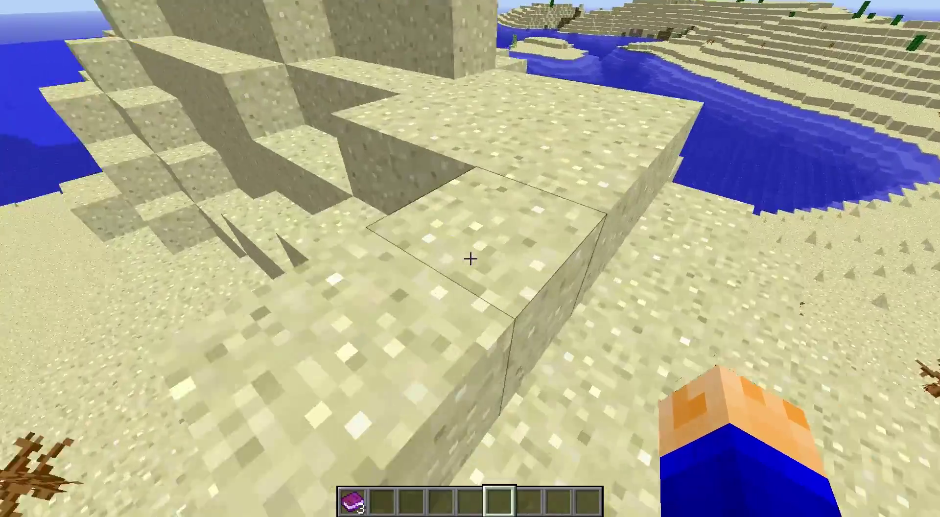
{"action": "key", "text": "w"}
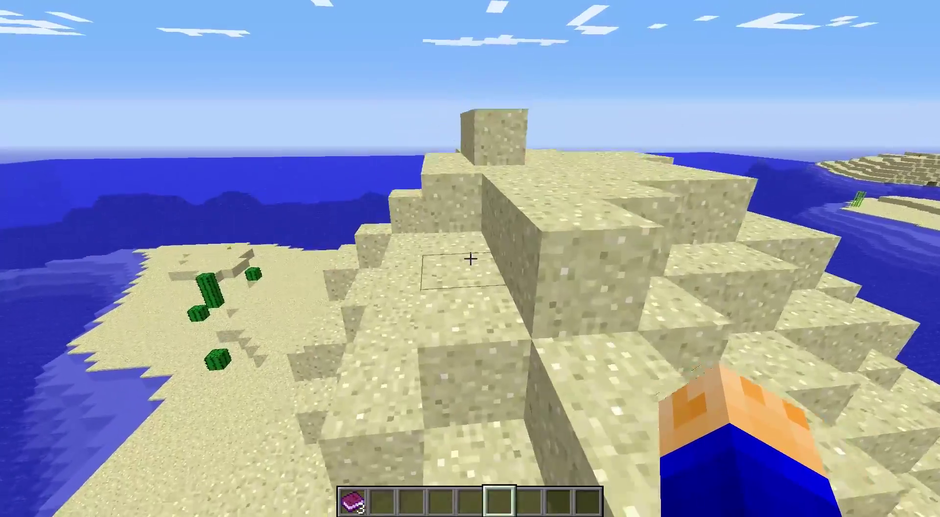
Climb to the top of the stepped sand hill and draft the chat message "yolo" without sending it.
{"action": "key", "text": "w"}
{"action": "key", "text": "space"}
{"action": "key", "text": "space"}
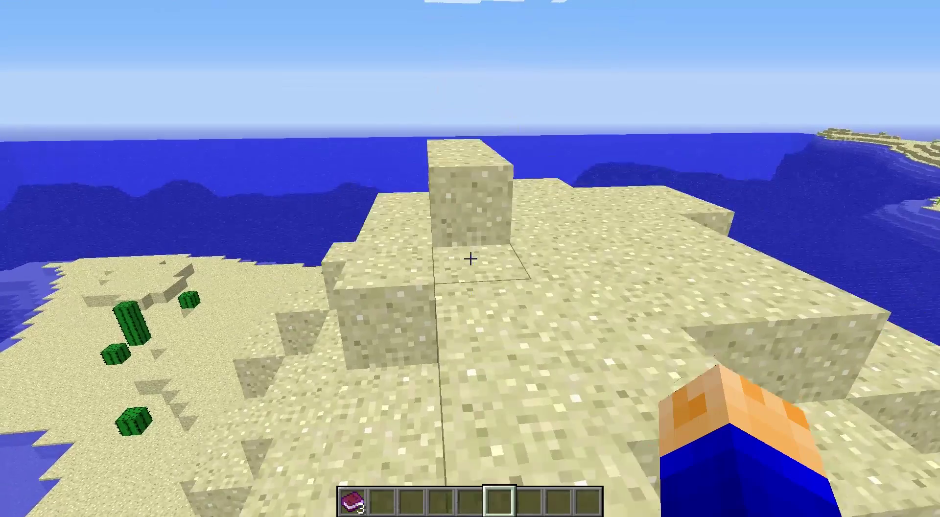
{"action": "key", "text": "w"}
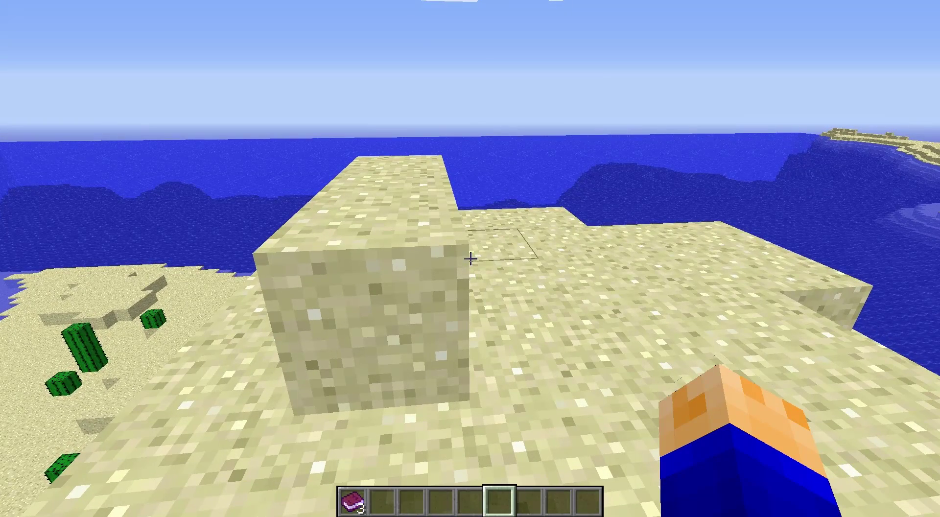
{"action": "key", "text": "t"}
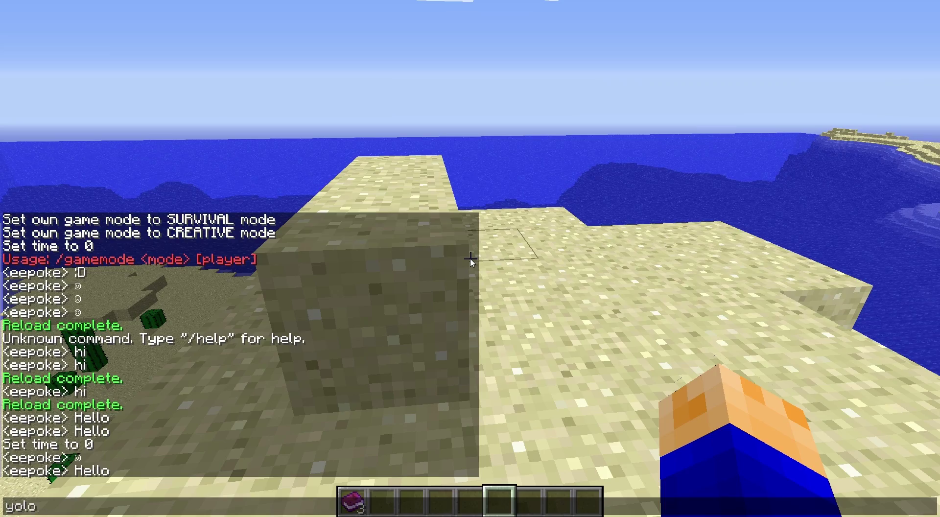
{"action": "key", "text": "Escape"}
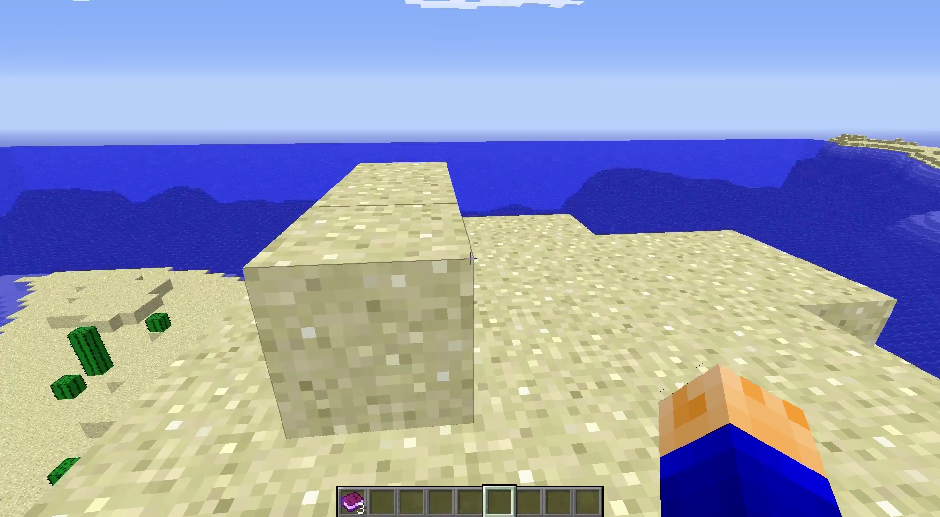
Head back down the stepped hill and cross the ridge to the base of the tall sand peak.
{"action": "key", "text": "w"}
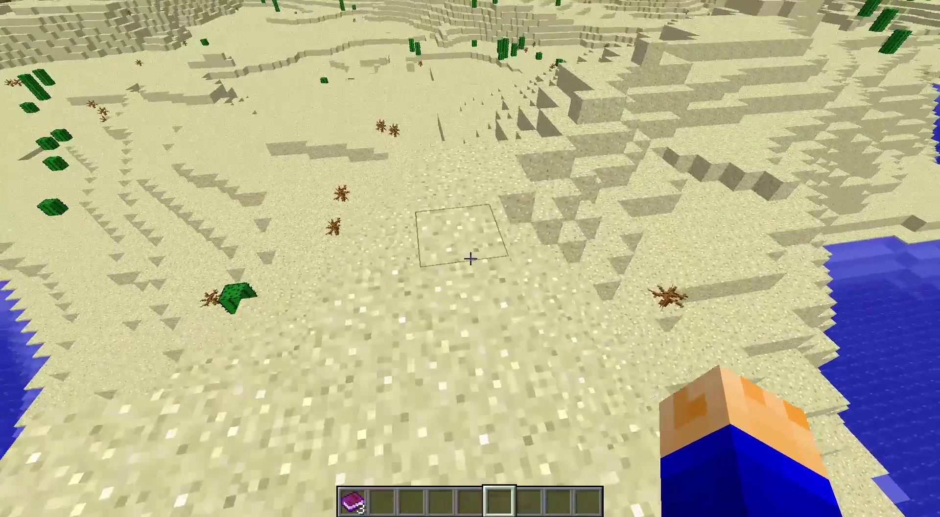
{"action": "key", "text": "w"}
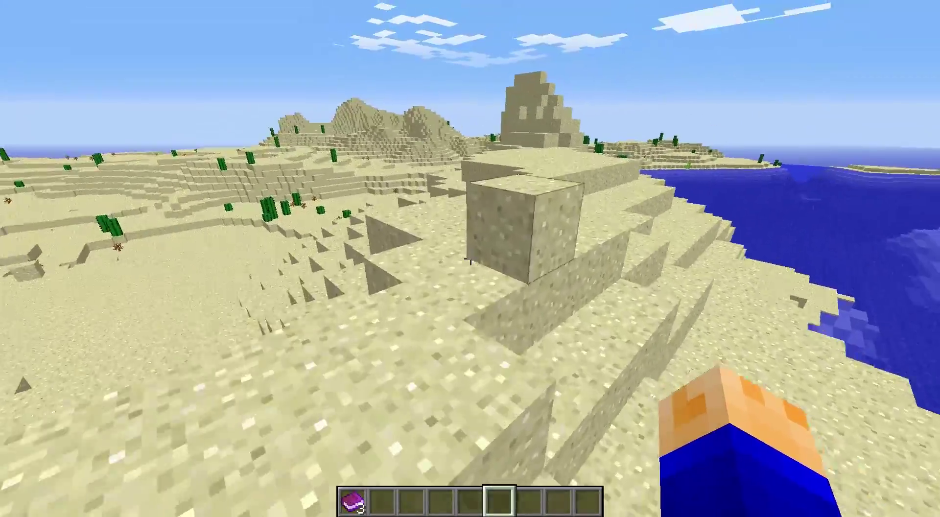
{"action": "key", "text": "w"}
{"action": "key", "text": "space"}
{"action": "key", "text": "w"}
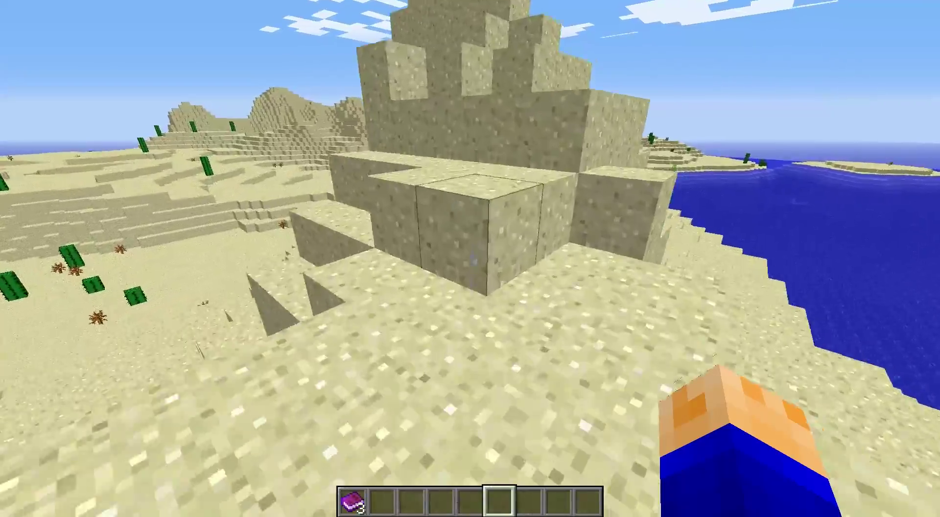
Scale the blocks of the tall sand peak and face the stepped hill and bay from its top.
{"action": "key", "text": "w"}
{"action": "key", "text": "space"}
{"action": "key", "text": "space"}
{"action": "key", "text": "space"}
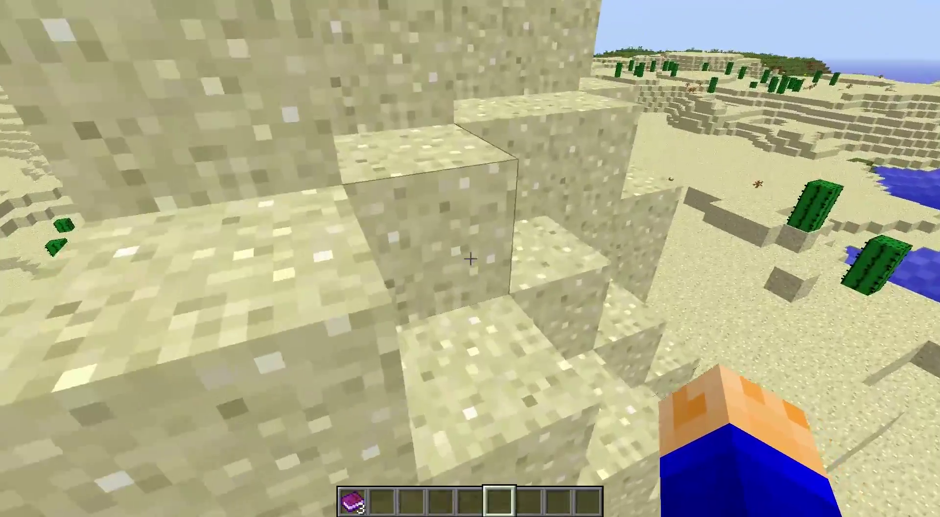
{"action": "key", "text": "w"}
{"action": "key", "text": "space"}
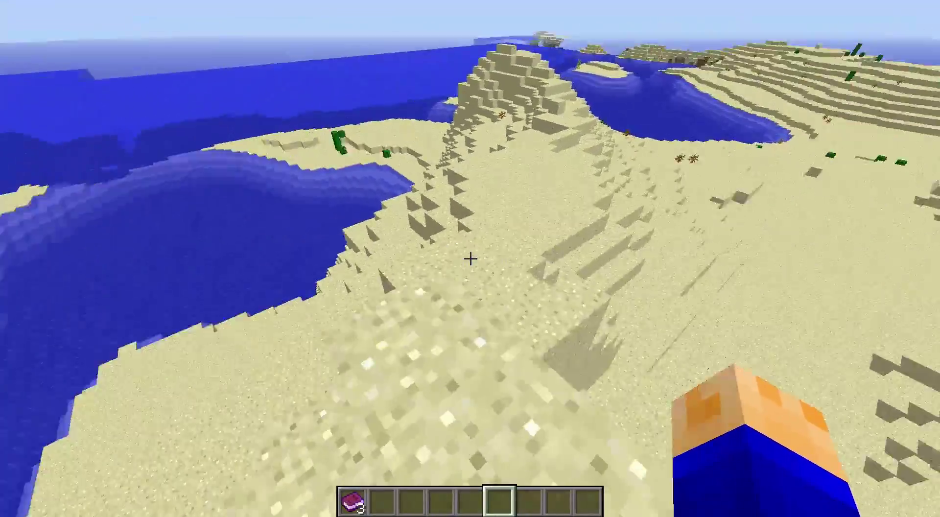
{"action": "key", "text": "w"}
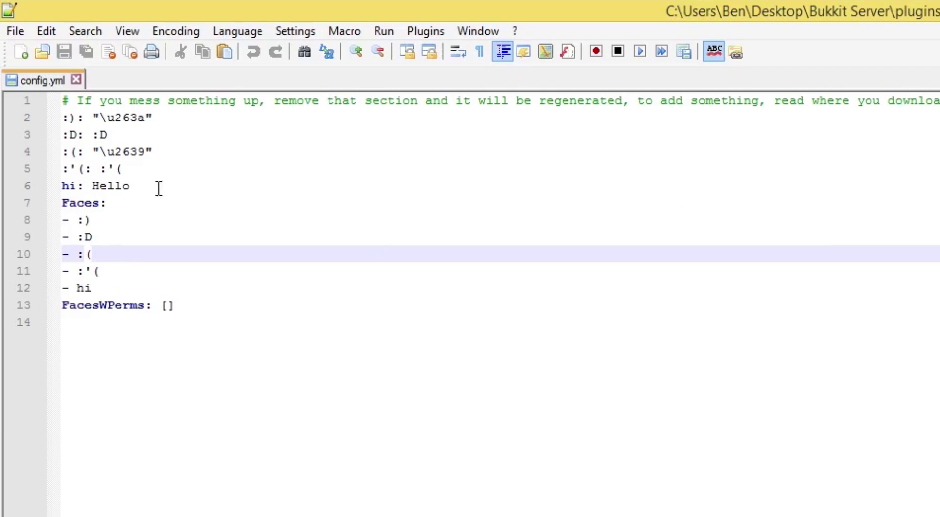
Switch to config.yml in Notepad++ and examine how the smiley shorthands map to replacement text, especially the code for :).
{"action": "left_click_drag", "start_coordinate": [199, 117], "coordinate": [199, 166]}
{"action": "left_click", "coordinate": [190, 152]}
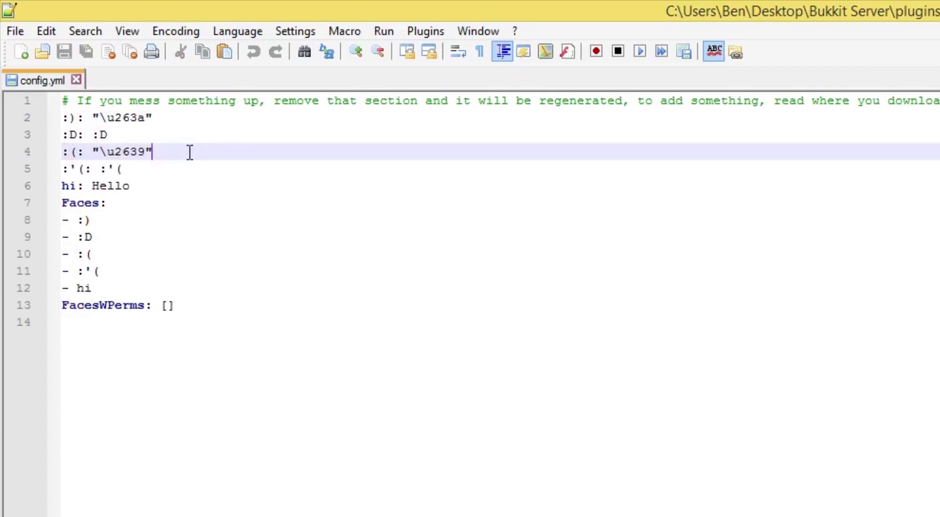
{"action": "left_click", "coordinate": [166, 173]}
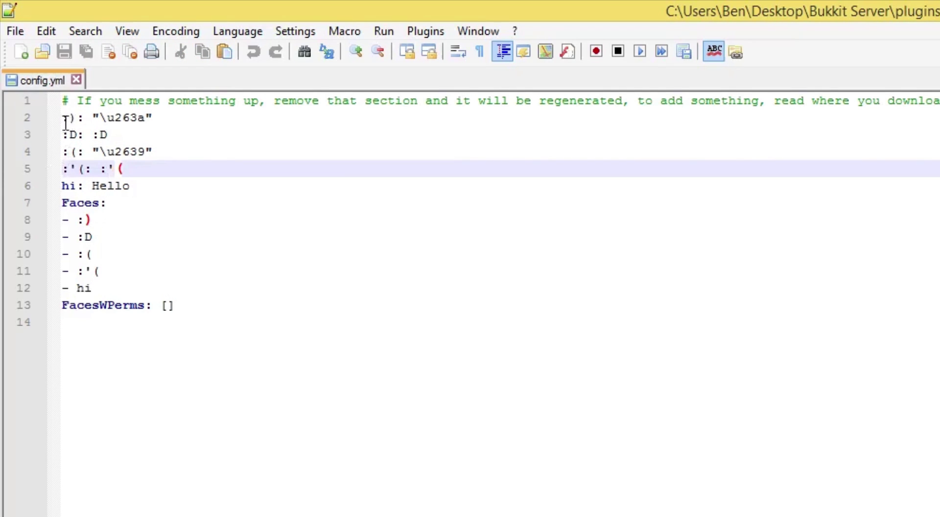
{"action": "left_click_drag", "start_coordinate": [65, 118], "coordinate": [71, 118]}
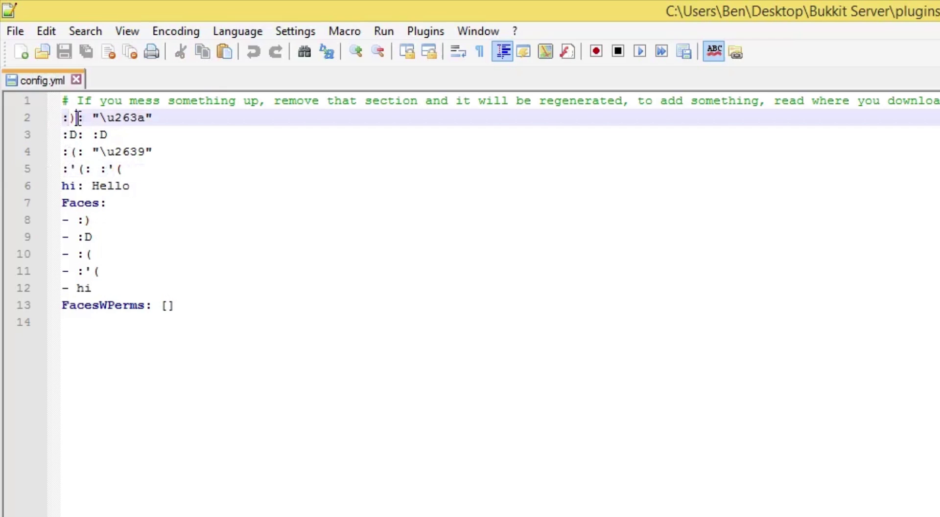
{"action": "left_click_drag", "start_coordinate": [153, 125], "coordinate": [143, 123]}
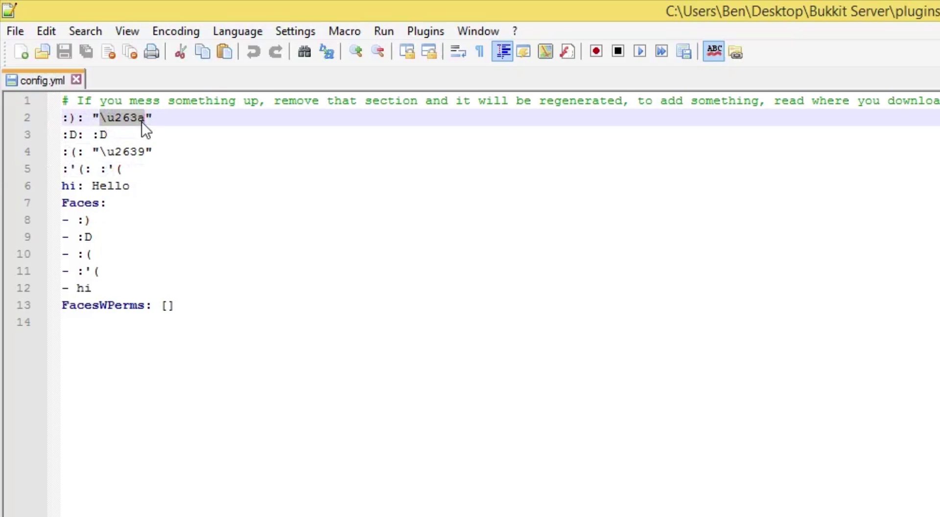
{"action": "left_click", "coordinate": [187, 126]}
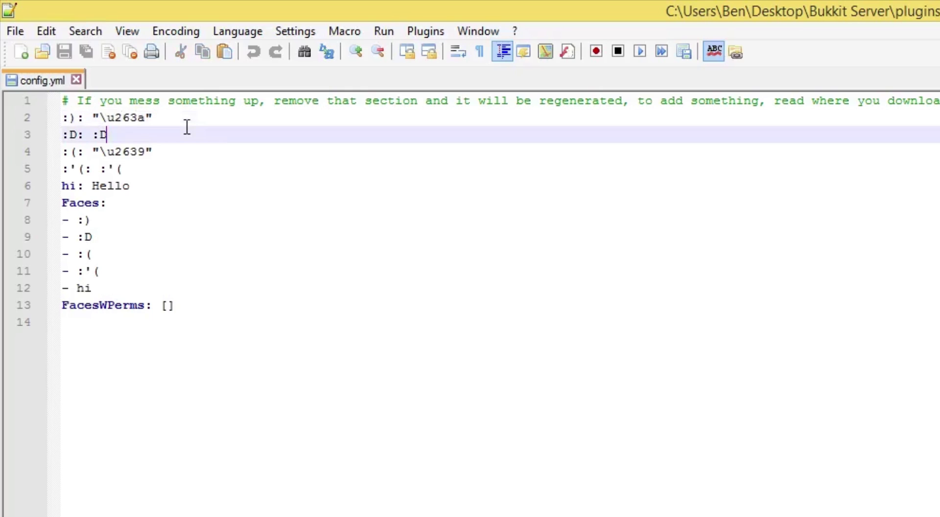
{"action": "left_click", "coordinate": [198, 119]}
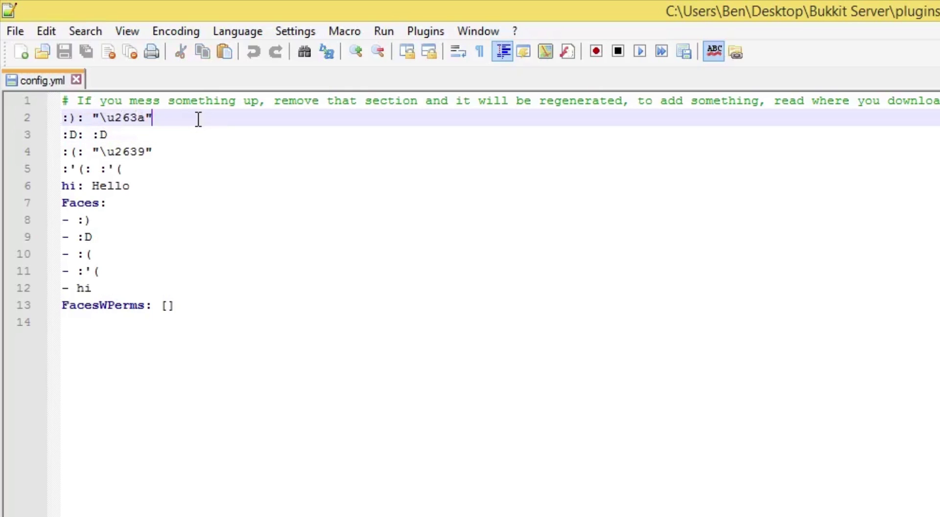
{"action": "left_click", "coordinate": [144, 155]}
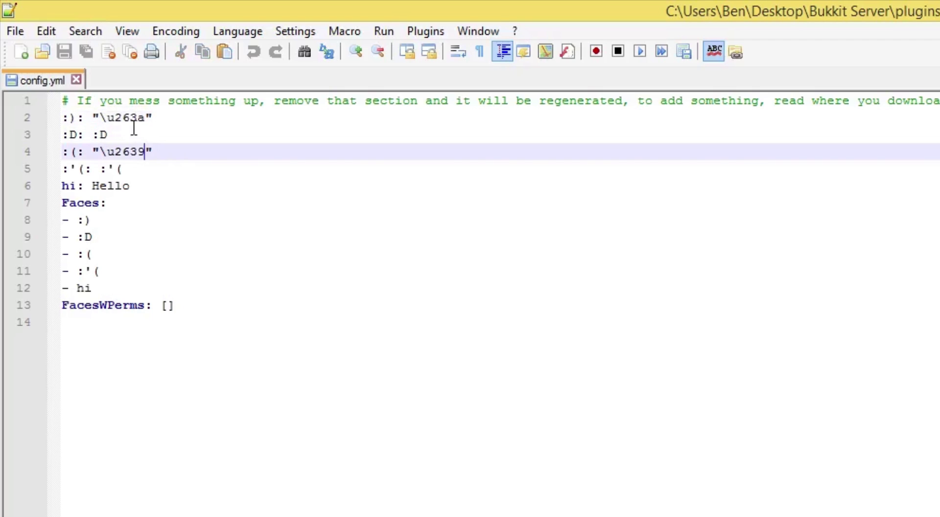
{"action": "left_click", "coordinate": [144, 117]}
{"action": "mouse_move", "coordinate": [112, 126]}
{"action": "left_mouse_down"}
{"action": "mouse_move", "coordinate": [101, 137]}
{"action": "mouse_move", "coordinate": [104, 100]}
{"action": "mouse_move", "coordinate": [105, 125]}
{"action": "left_mouse_up"}
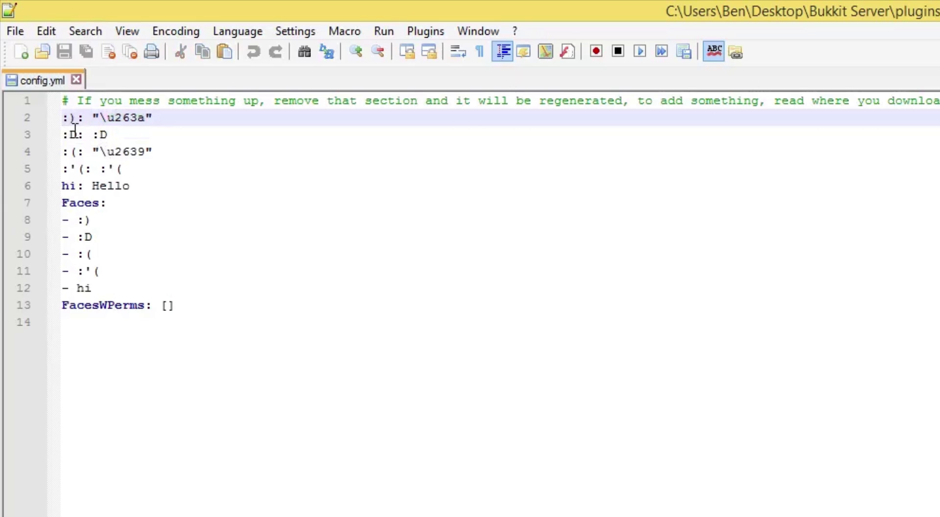
Examine the :D, :( and hi shorthand entries and the replacement text assigned to each.
{"action": "left_click_drag", "start_coordinate": [84, 134], "coordinate": [76, 137]}
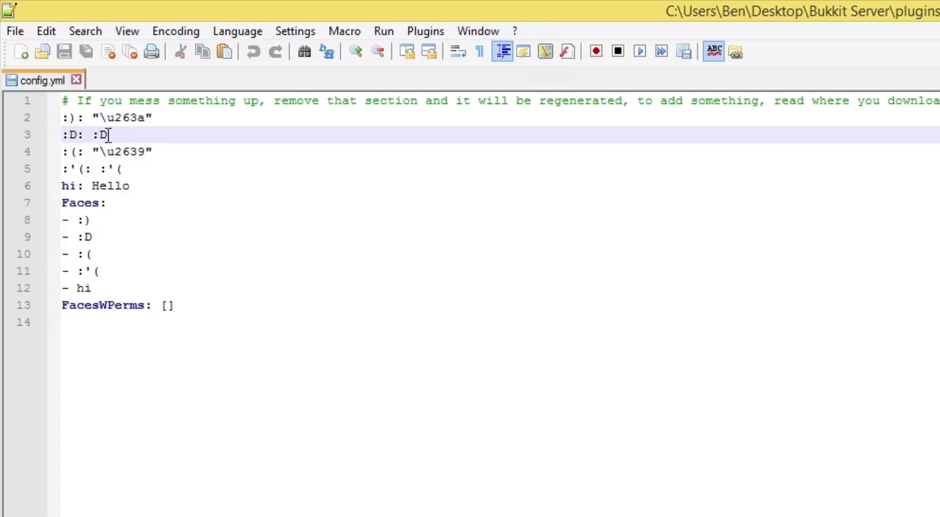
{"action": "left_click", "coordinate": [127, 146]}
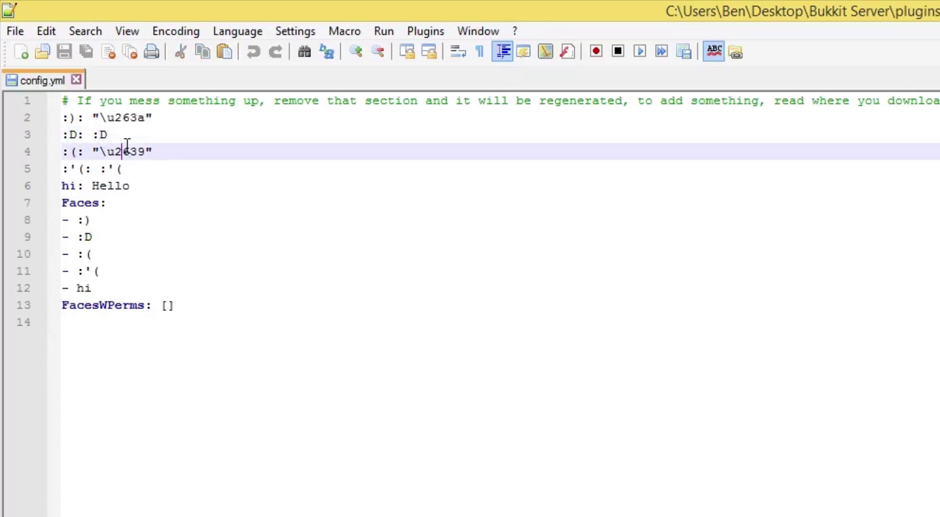
{"action": "left_click", "coordinate": [147, 186]}
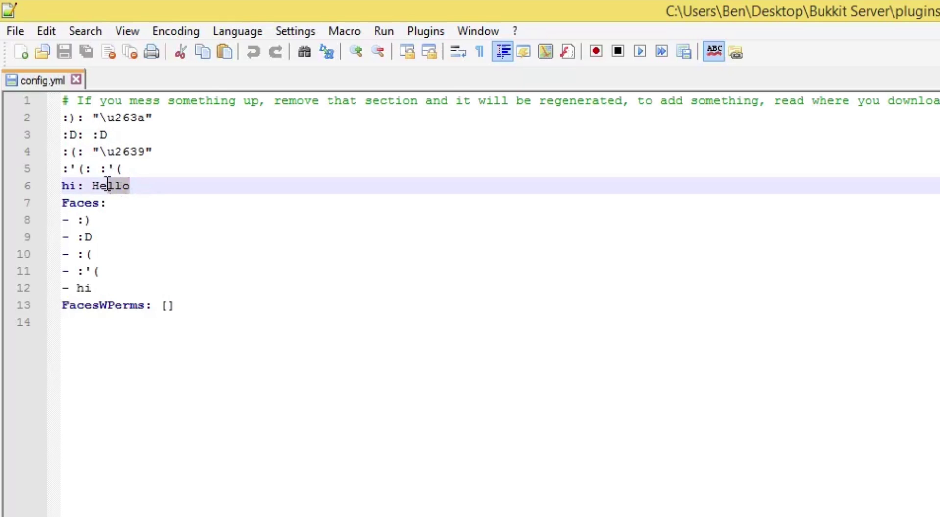
{"action": "left_click", "coordinate": [57, 194]}
Add the shorthand definition "flarp: *****" on a new line below the hi entry.
{"action": "left_click", "coordinate": [99, 188]}
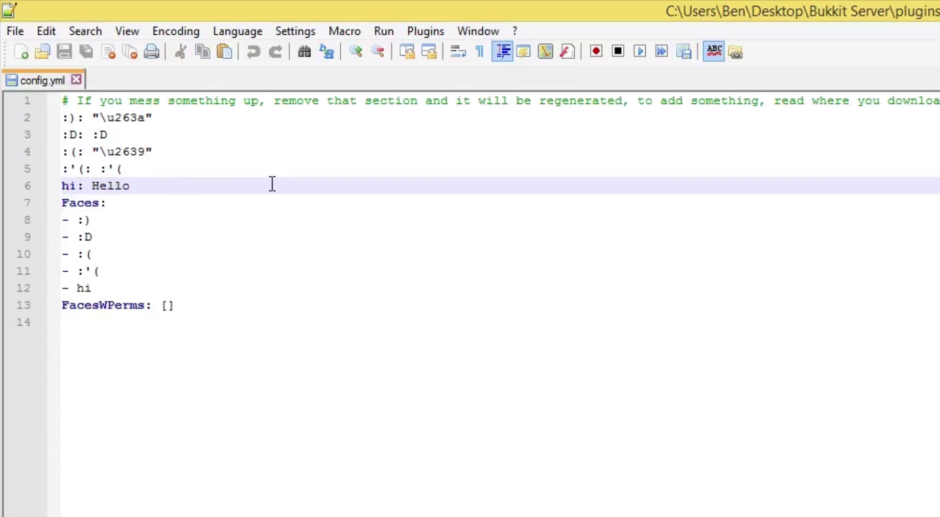
{"action": "key", "text": "Return"}
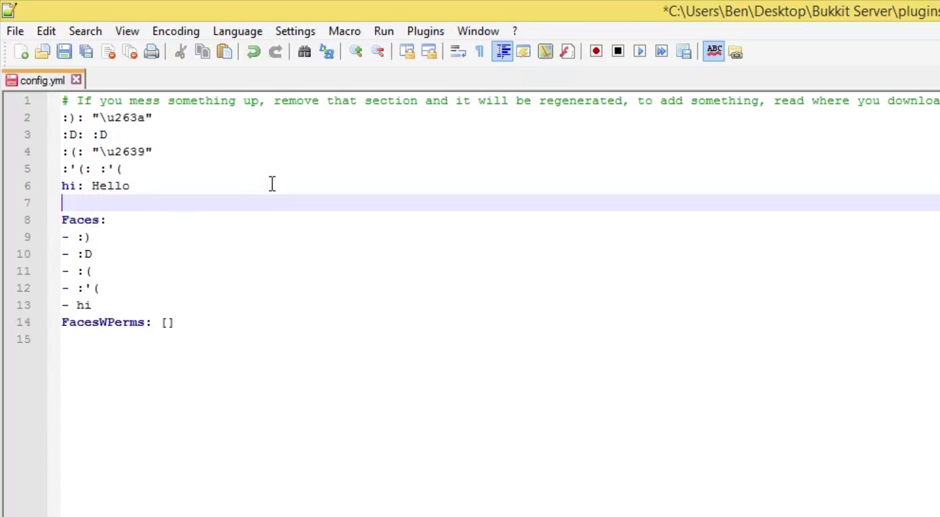
{"action": "type", "text": "flarp: *****"}
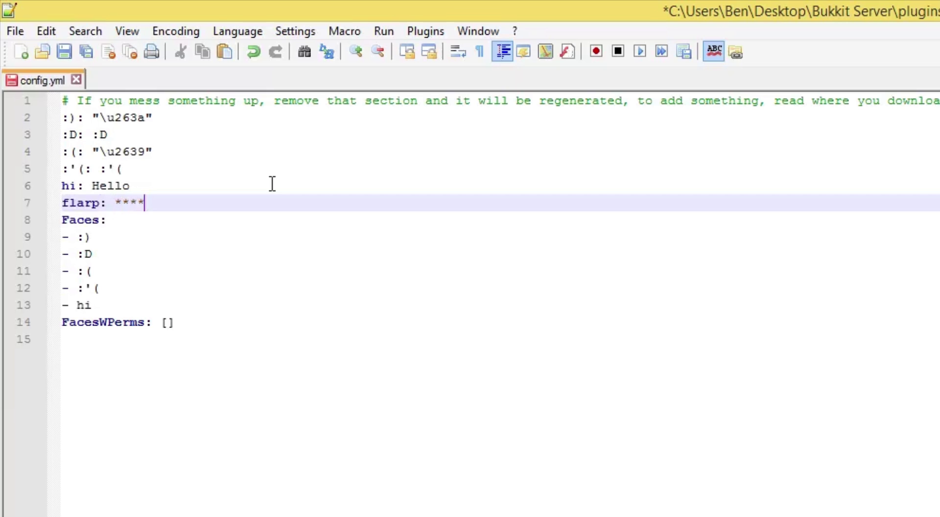
Add "- flarp" to the Faces list directly below the hi item.
{"action": "left_click_drag", "start_coordinate": [178, 298], "coordinate": [179, 295]}
{"action": "left_click", "coordinate": [179, 302]}
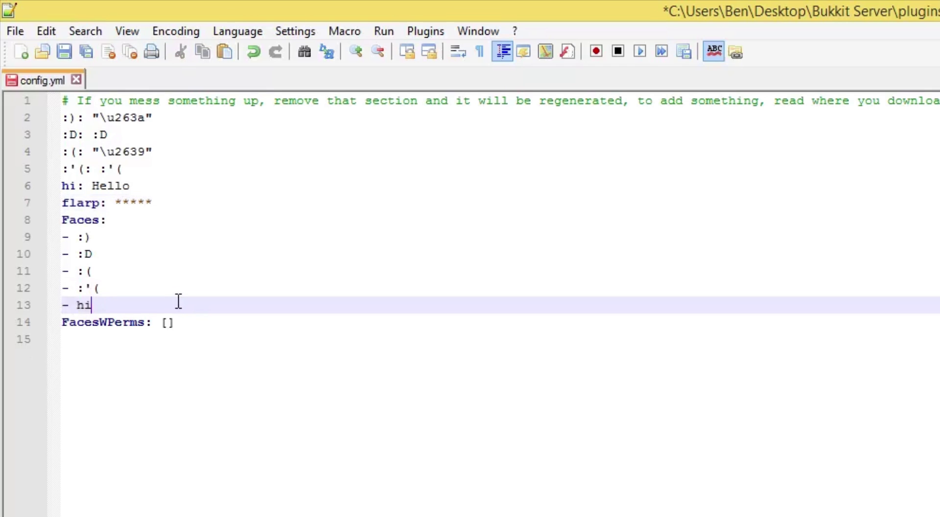
{"action": "key", "text": "Return"}
{"action": "type", "text": "- "}
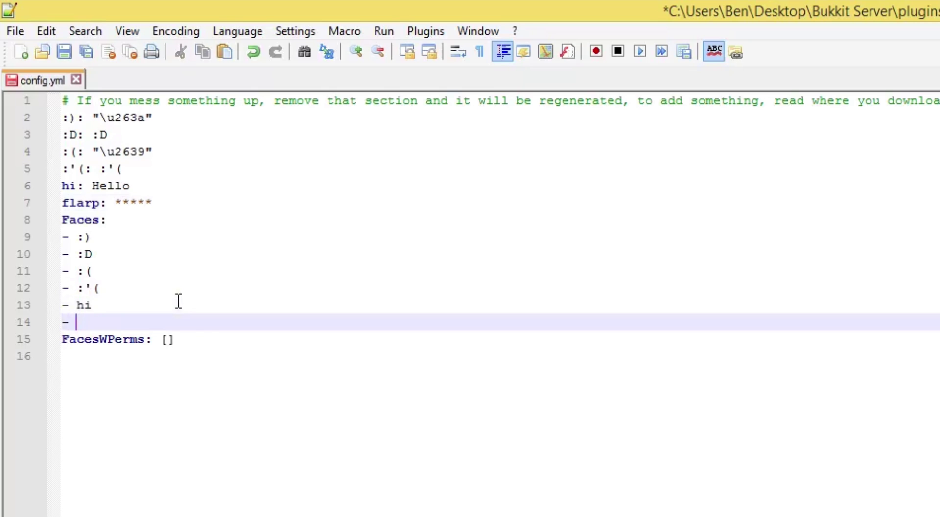
{"action": "type", "text": "flar"}
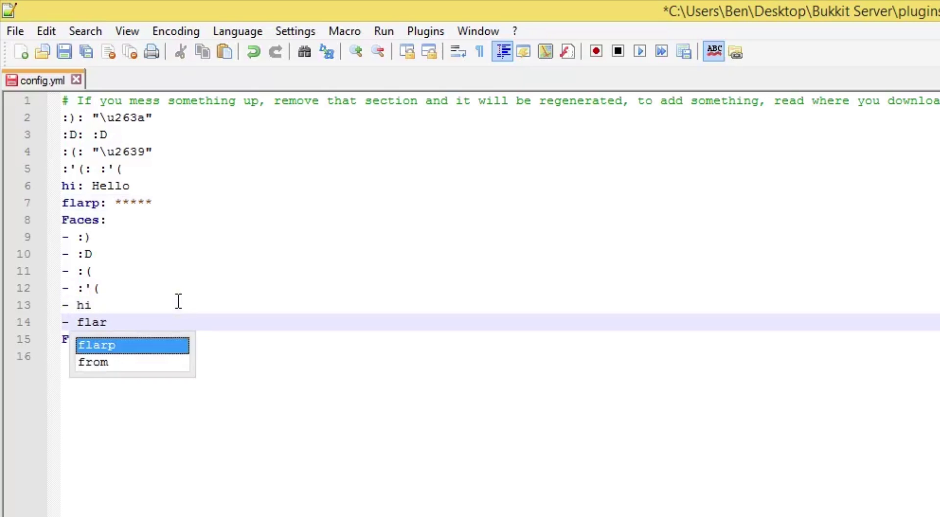
{"action": "key", "text": "Return"}
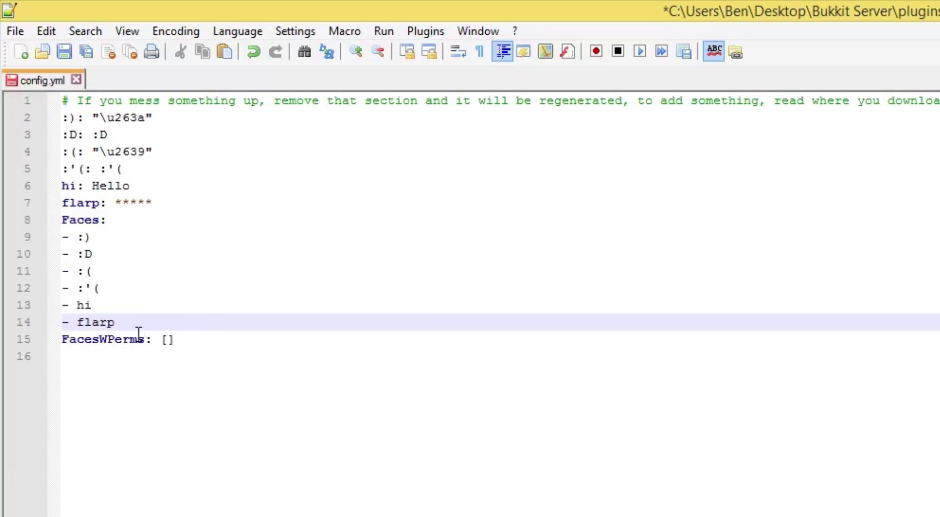